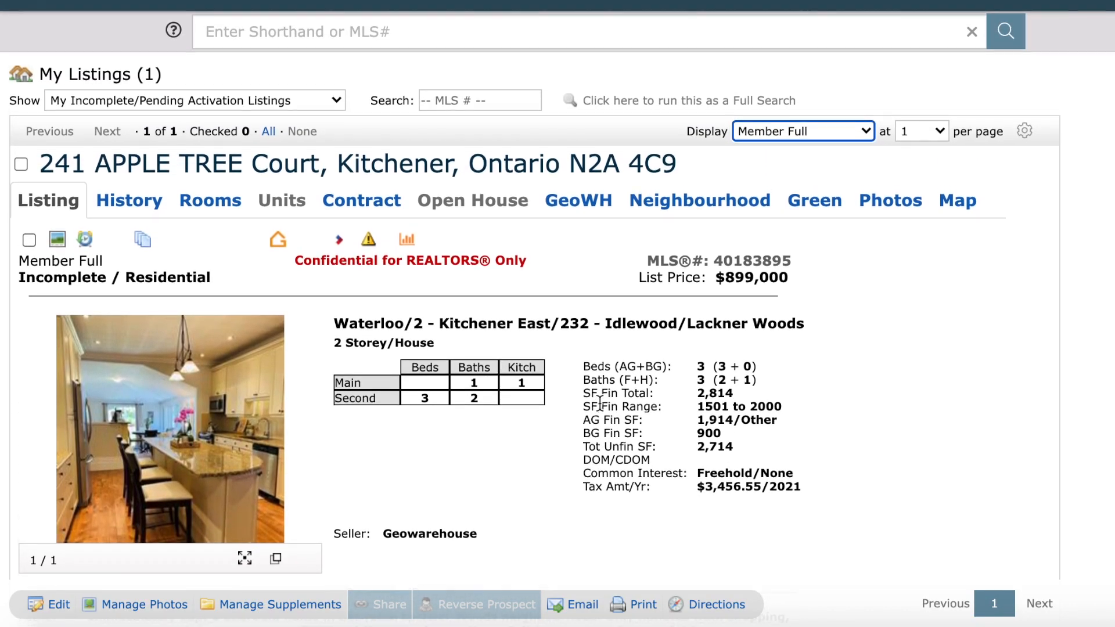
scroll(600, 402, "up", 2)
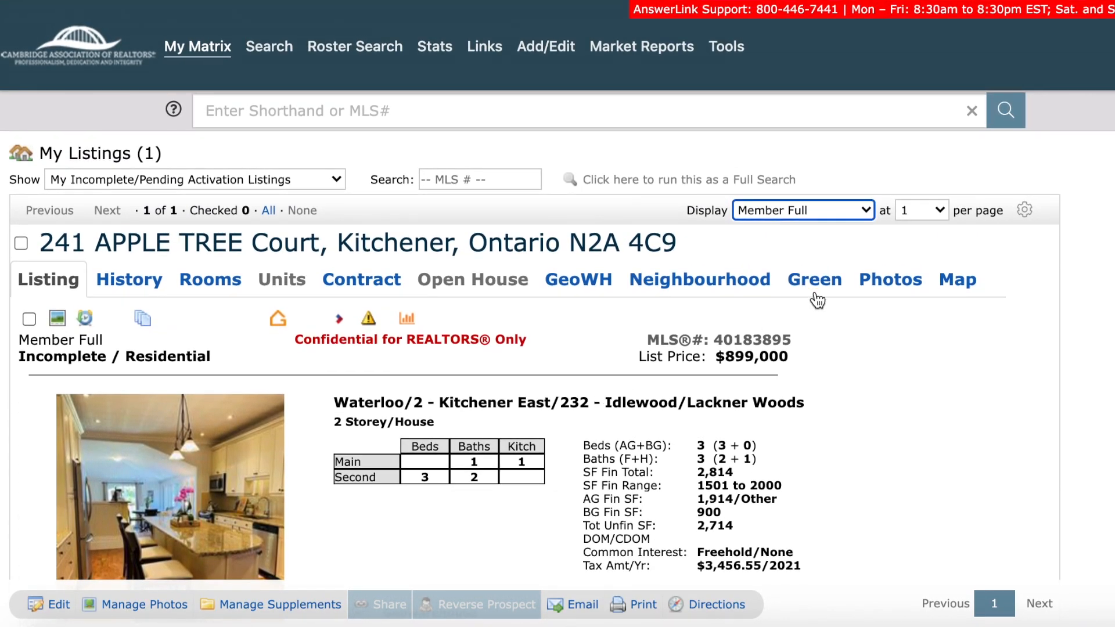
left_click(865, 210)
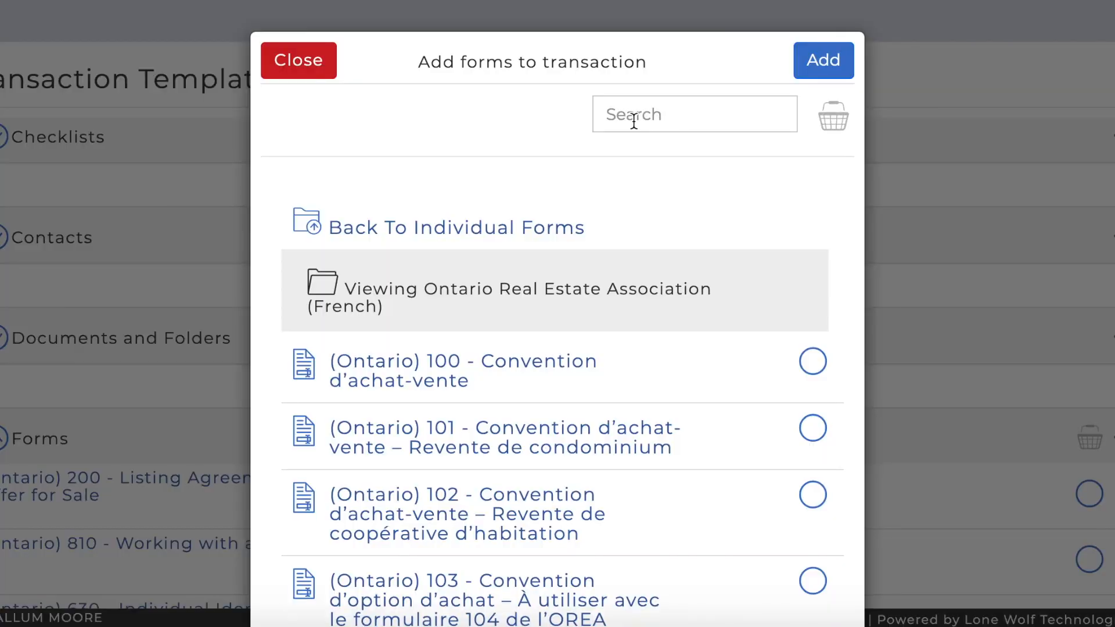
Find form 200 in the forms library and add the Ontario Real Estate Association's English Listing Agreement to the transaction template.
left_click(634, 121)
type("200")
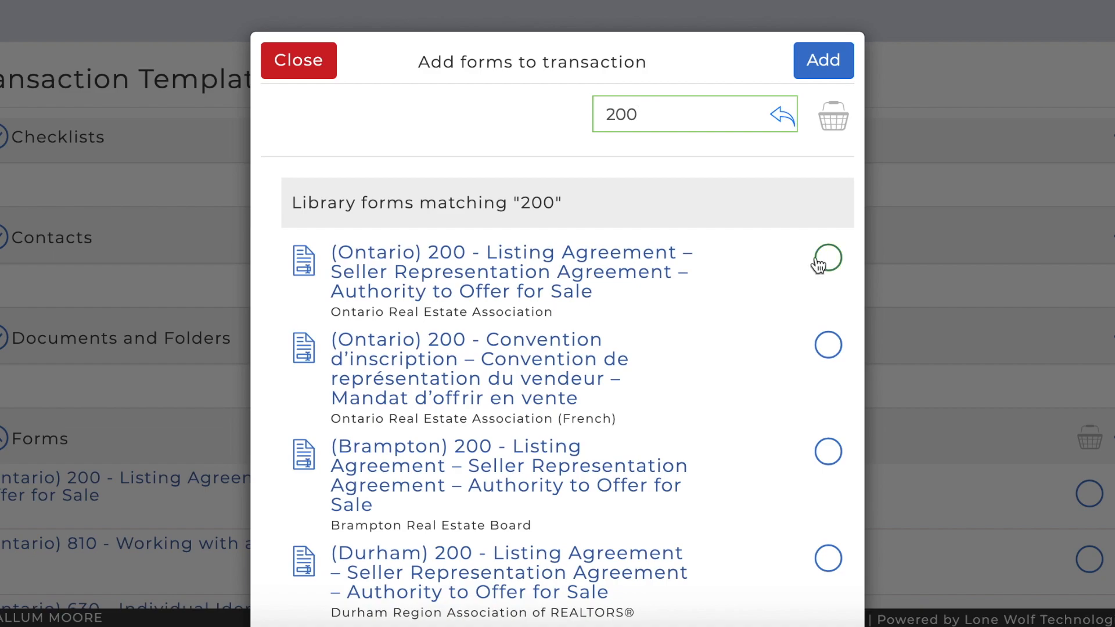
left_click(826, 257)
left_click(821, 69)
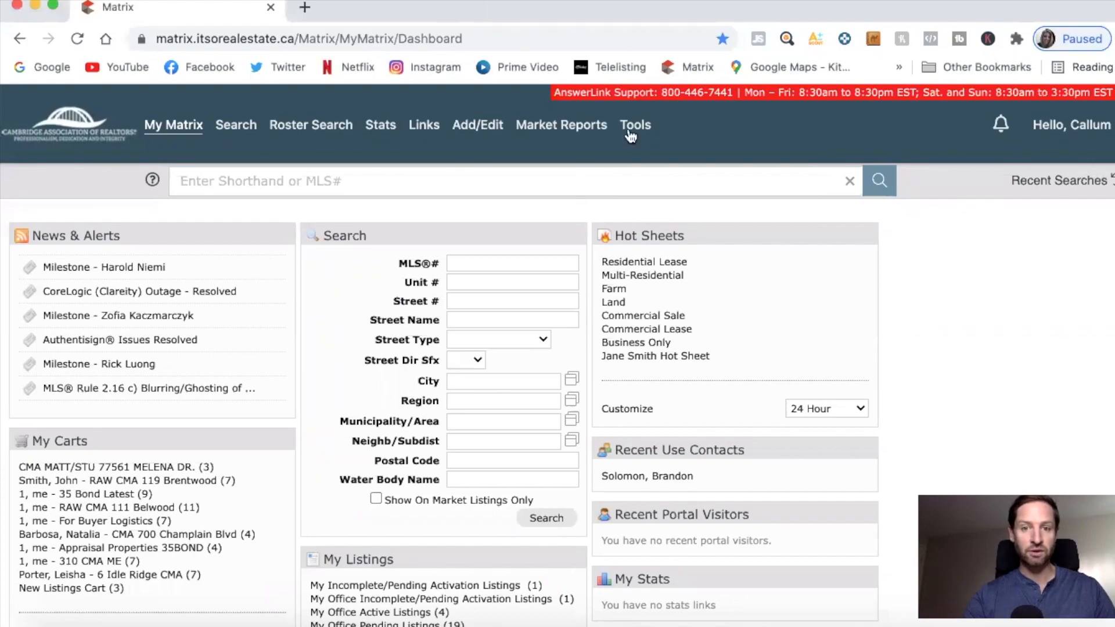
Switch from Matrix to CREA WEBForms and open the list of transaction templates.
mouse_move(635, 127)
left_click(647, 151)
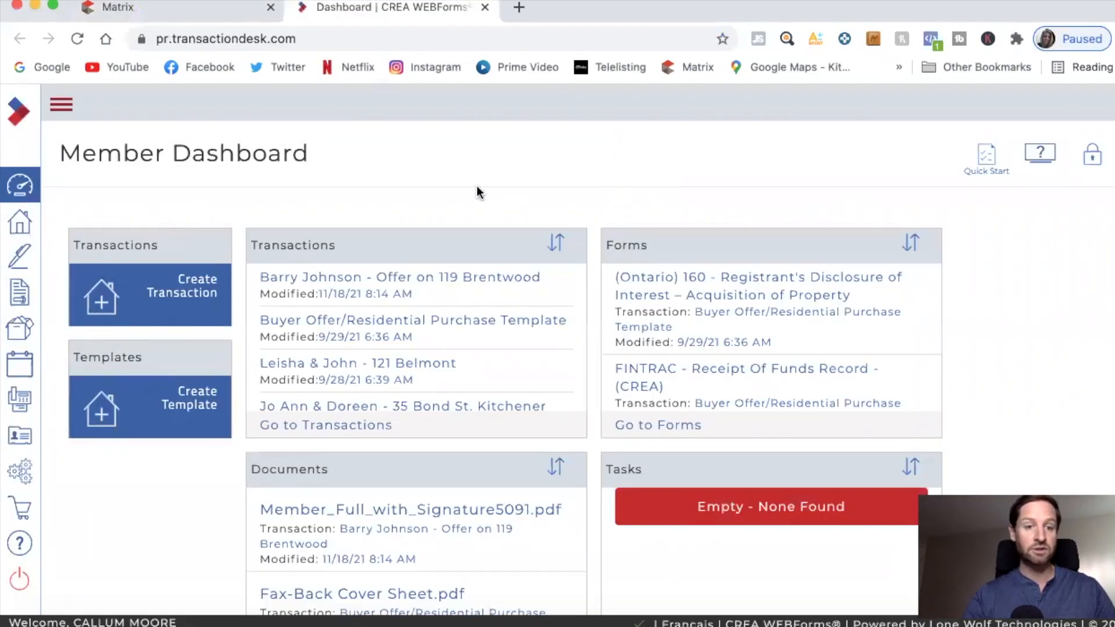
left_click(193, 403)
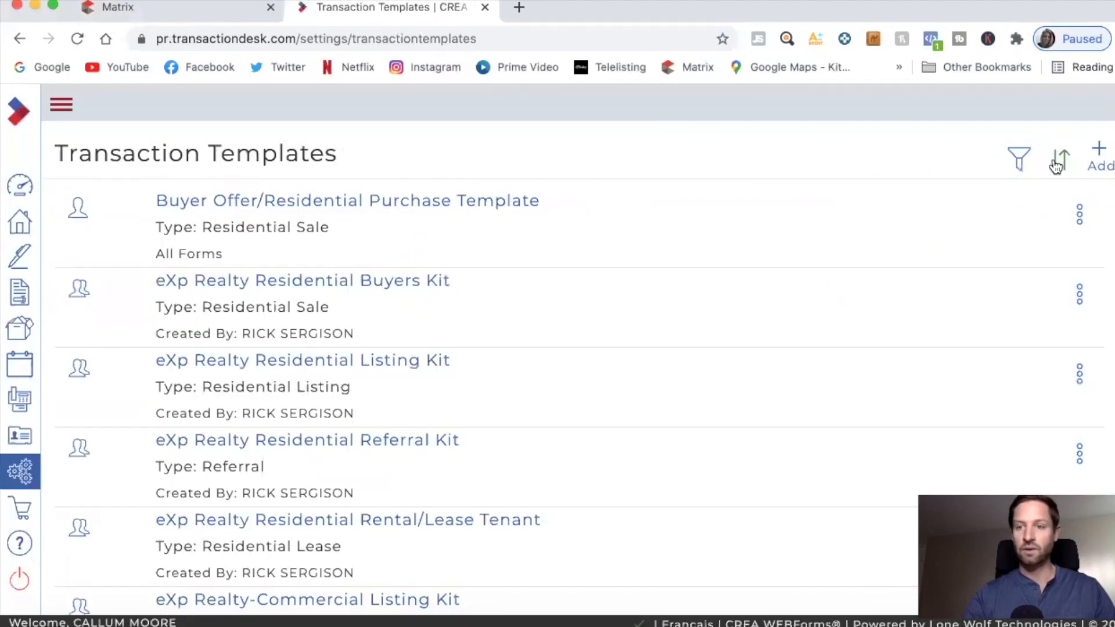
Create a transaction template named Residential Seller Template with the type Residential Listing, leaving the description empty.
left_click(1098, 154)
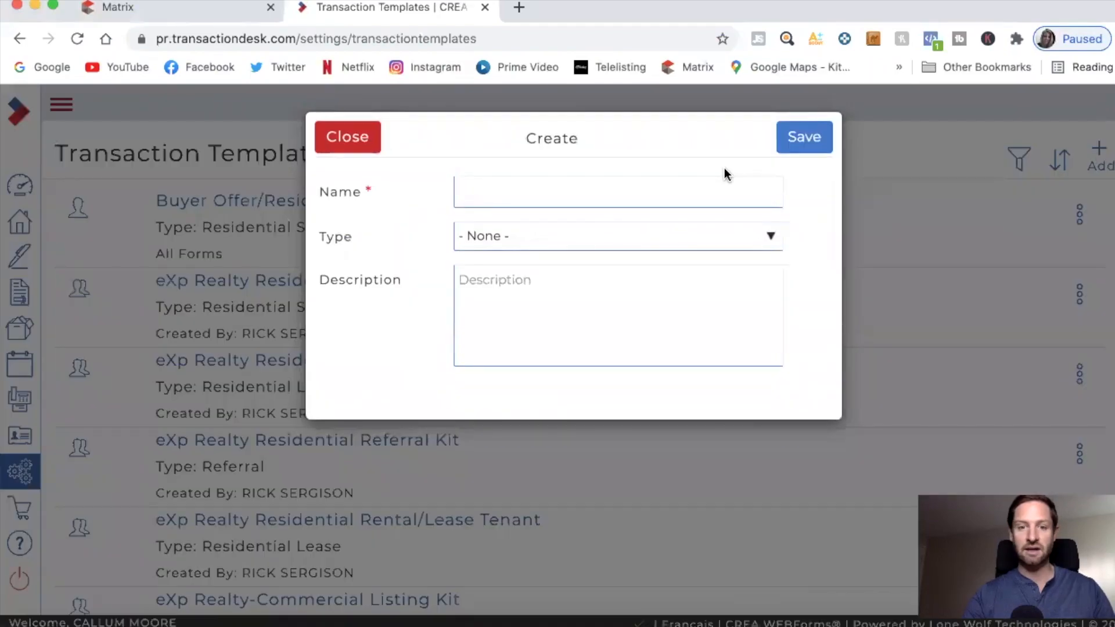
left_click(636, 183)
type("re")
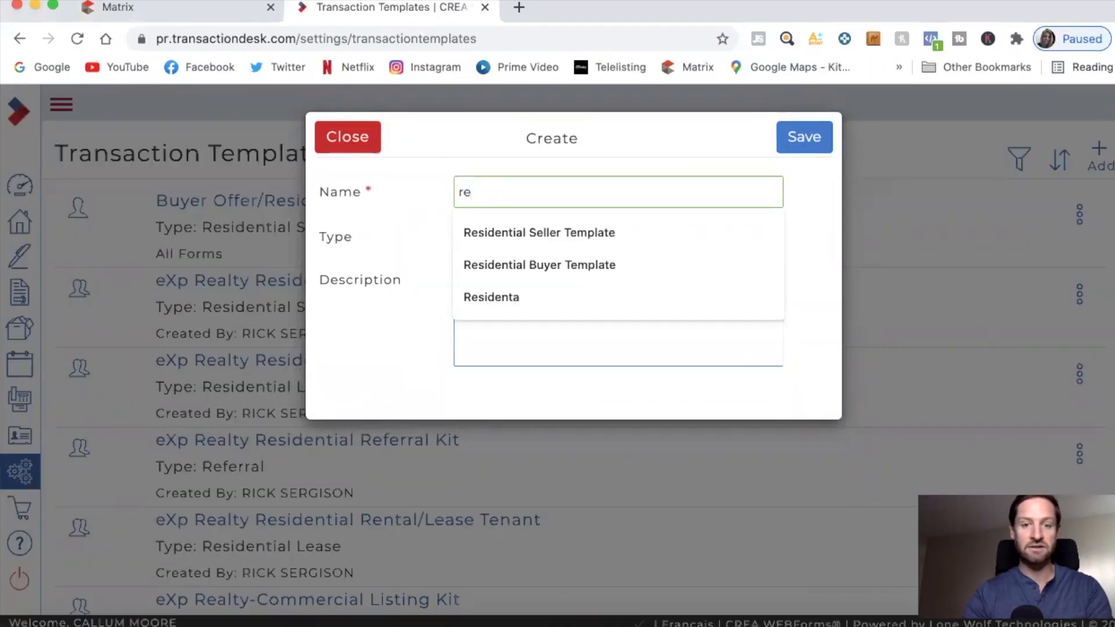
left_click(620, 224)
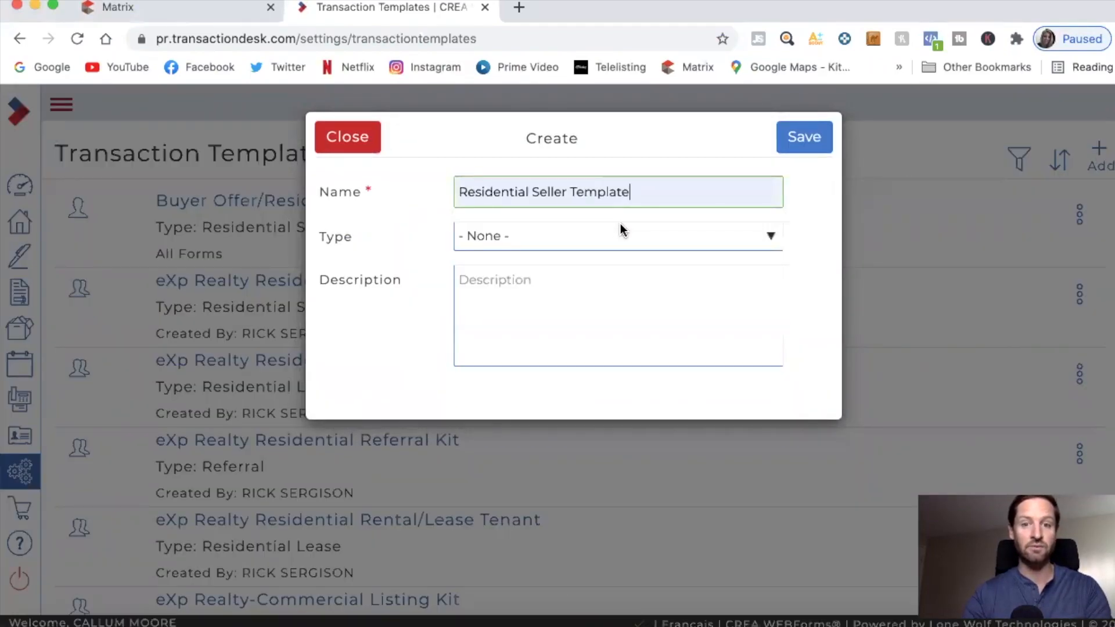
left_click(769, 240)
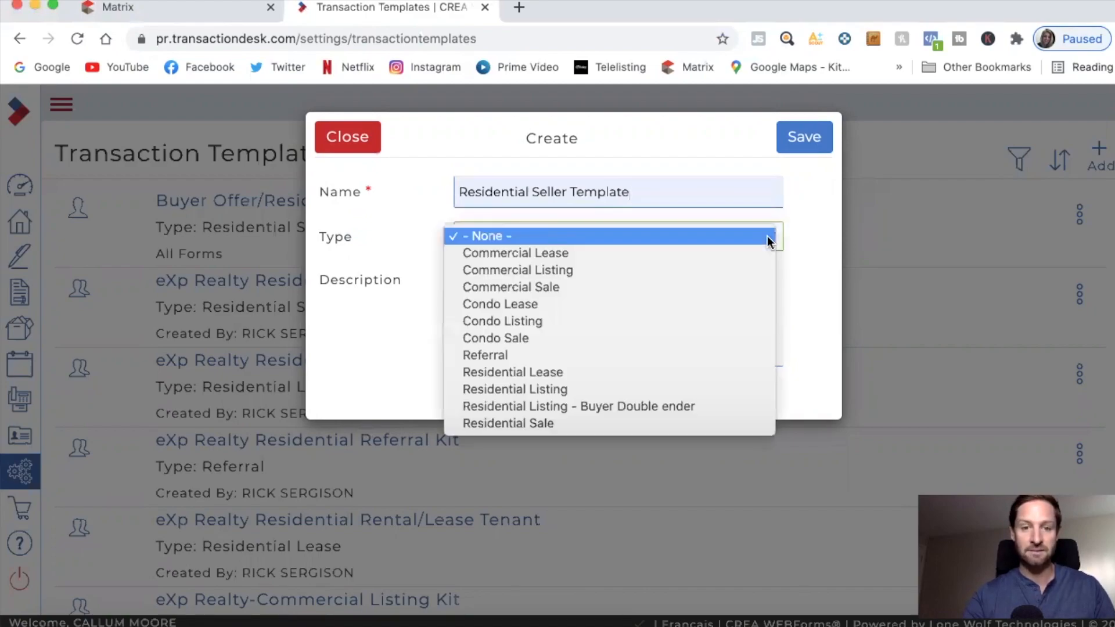
left_click(572, 390)
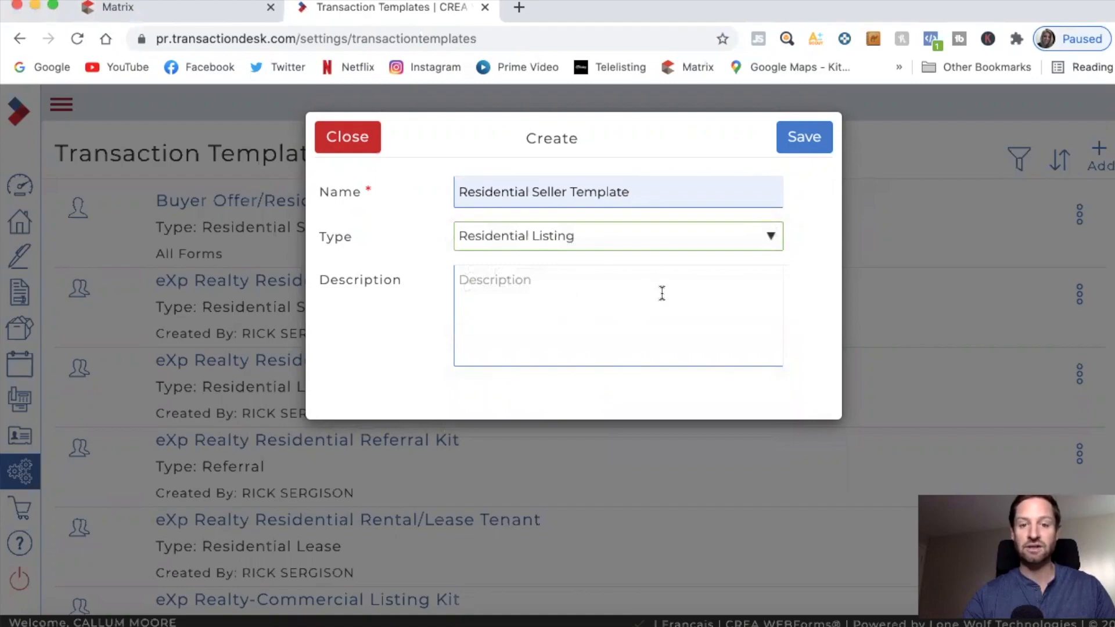
left_click(803, 143)
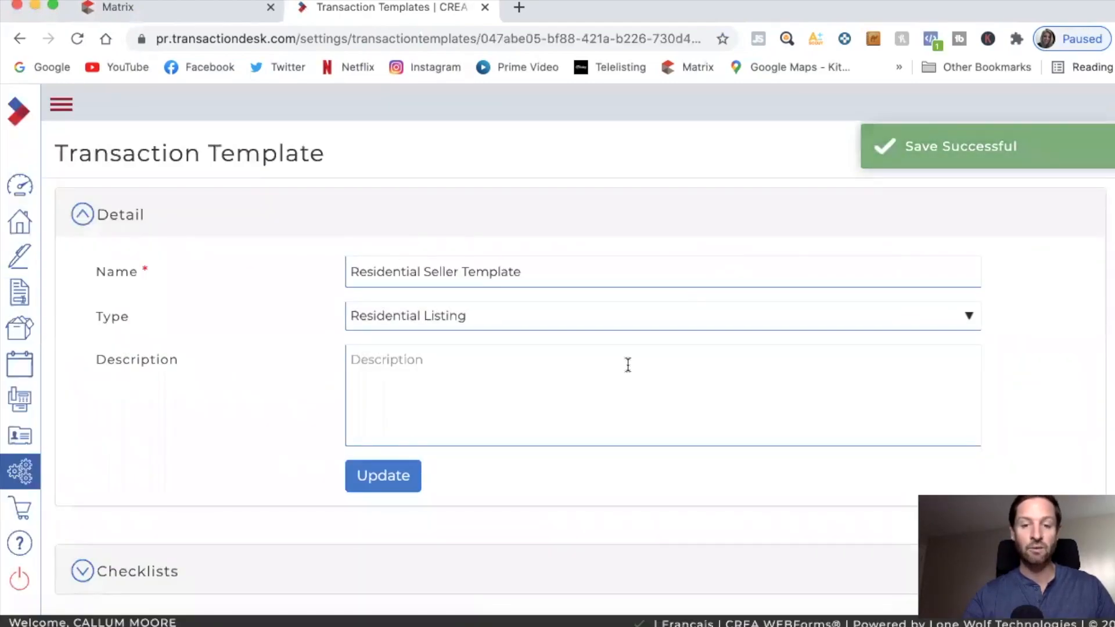
Start adding forms to the template, search the library for 200, and select the Ontario Real Estate Association's English Listing Agreement.
scroll(626, 365, "down", 6)
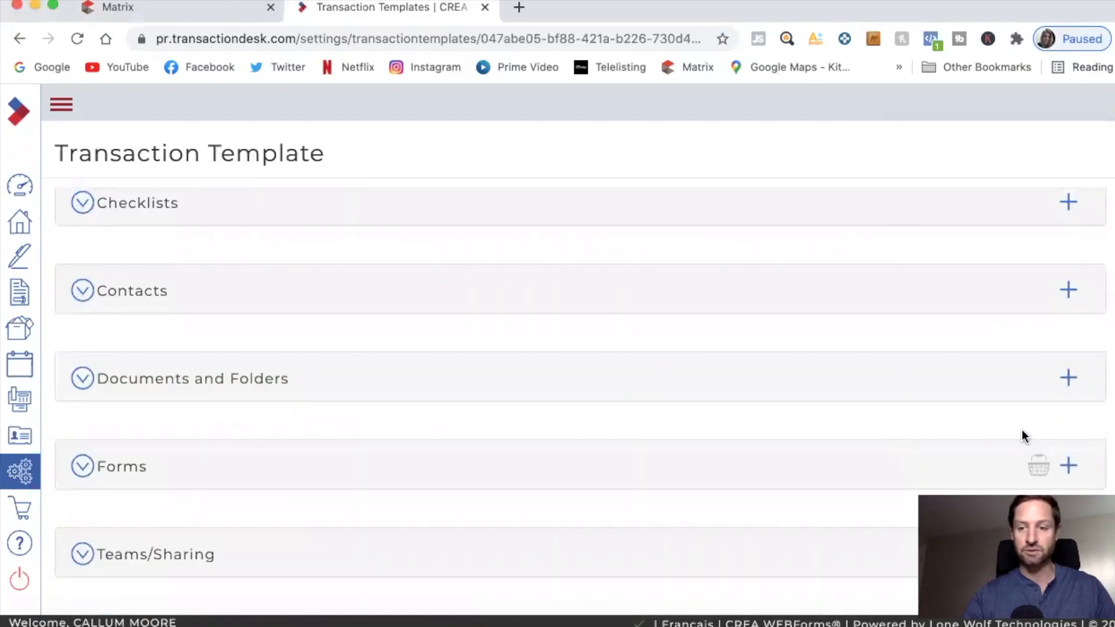
left_click(1067, 464)
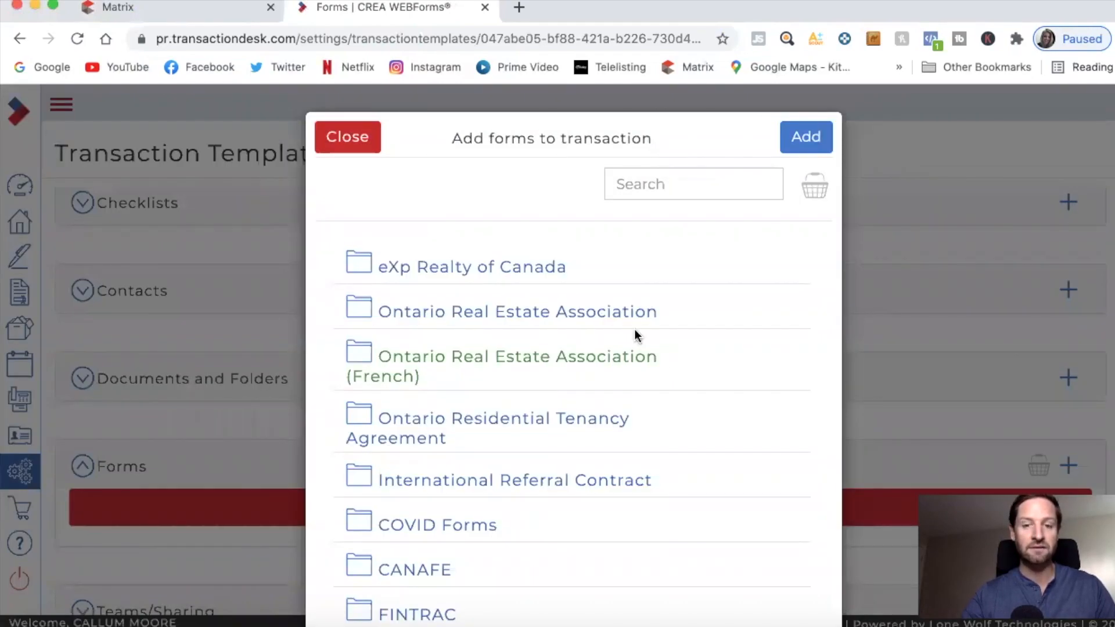
left_click(594, 318)
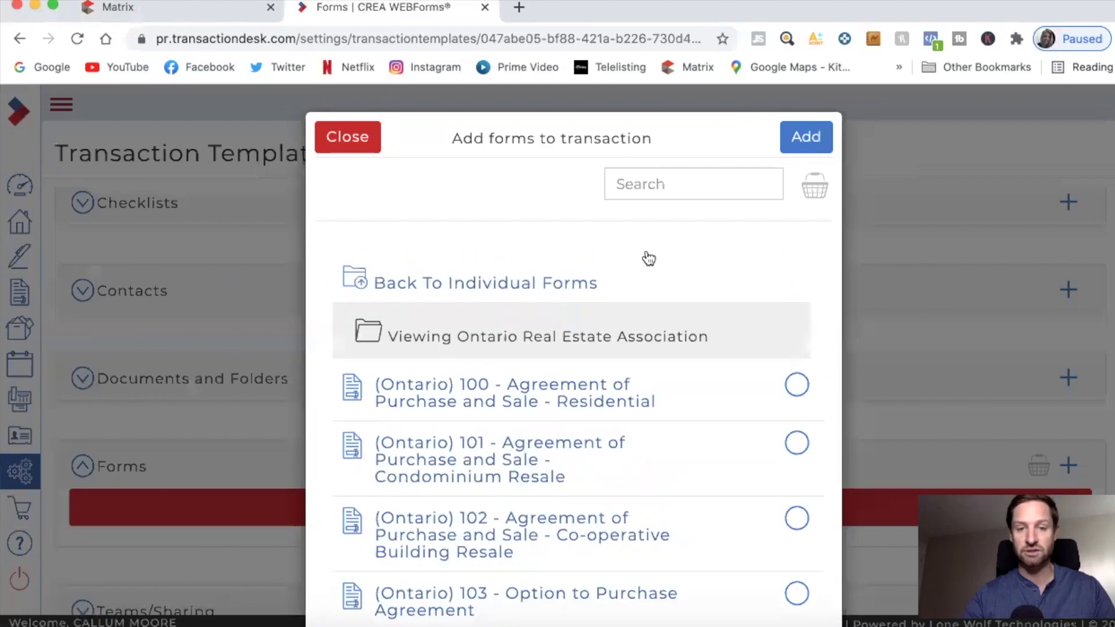
left_click(658, 184)
type("200")
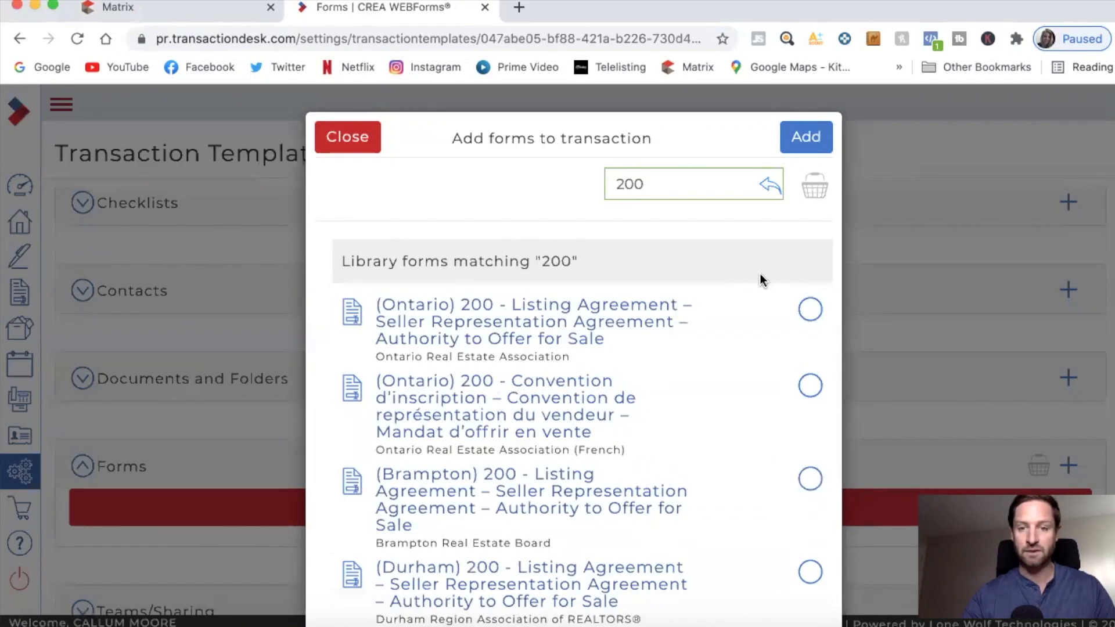
left_click(810, 309)
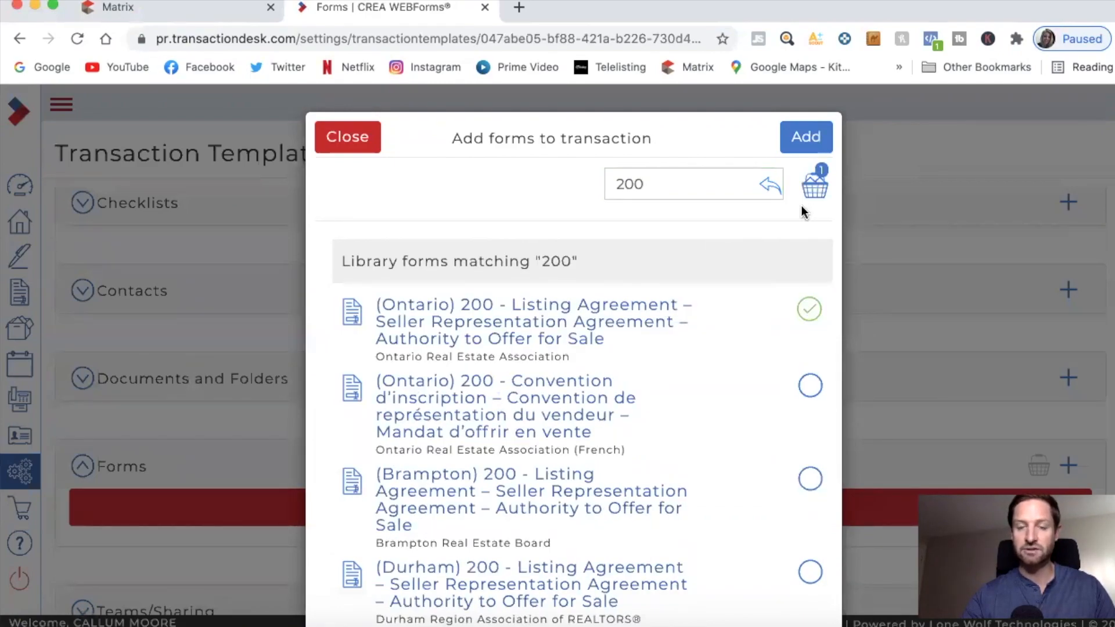
Find and select the English Ontario forms 810 - Working with a REALTOR and 630 - Individual Identification Information Record.
double_click(645, 184)
type("810")
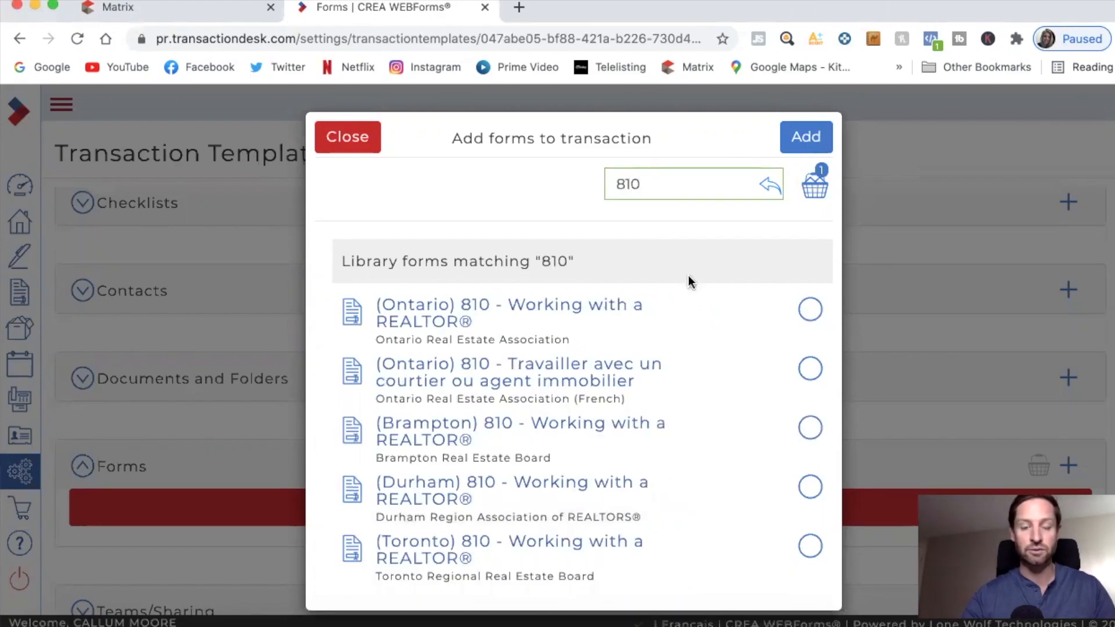
left_click(808, 311)
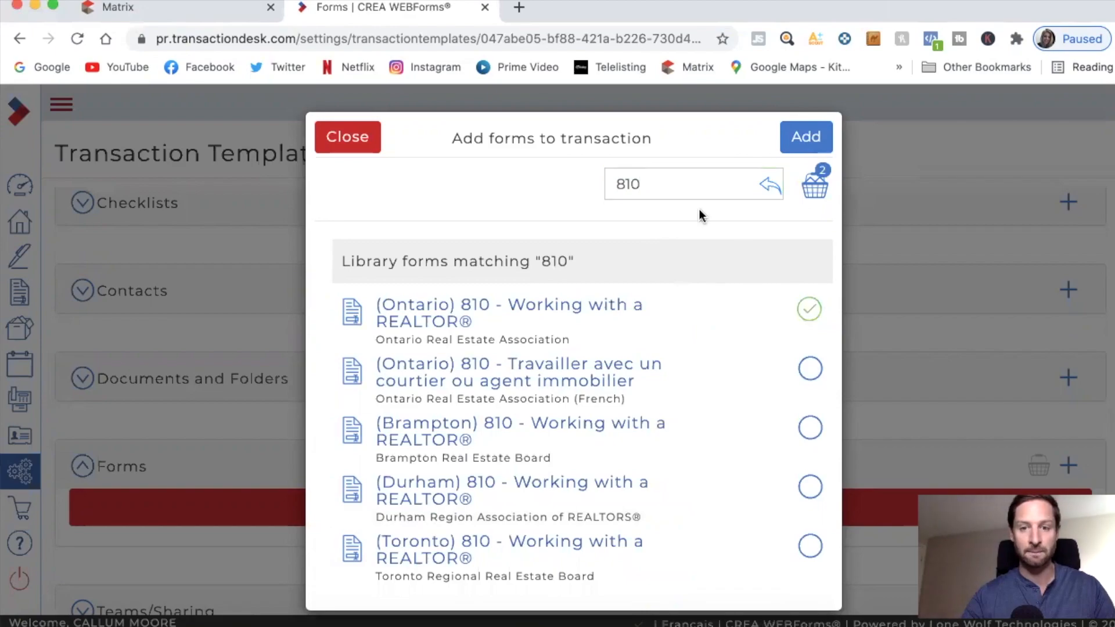
double_click(642, 186)
type("630")
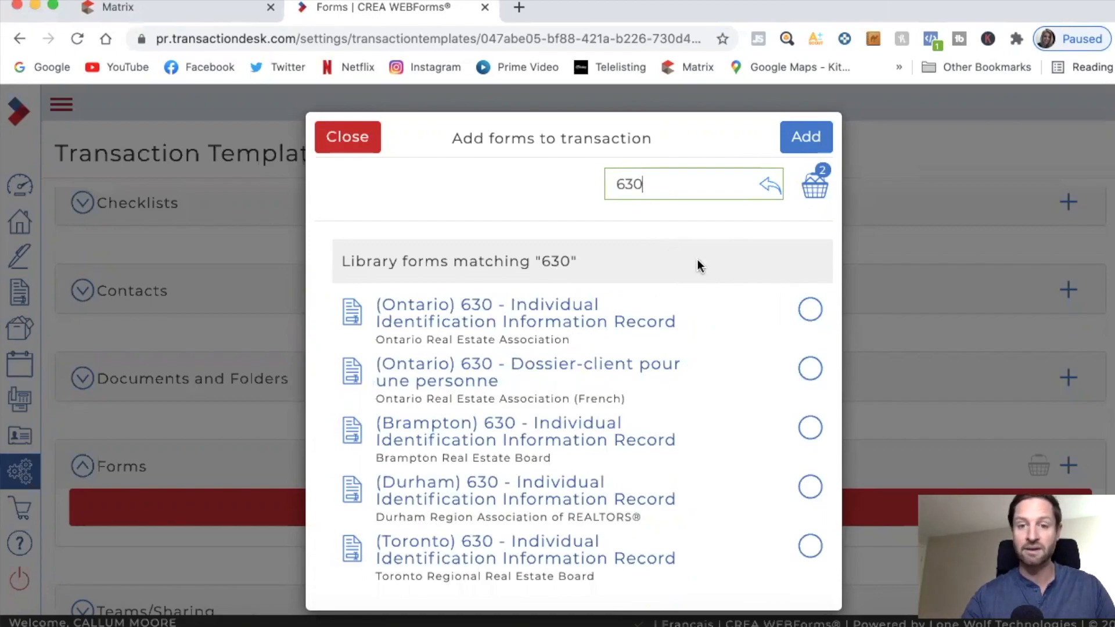
left_click(810, 308)
Find and select the Toronto 290 MLS Data Information Form - Freehold - Sale and the Cornwall & District Form 960 - Schedule A and Data Form.
left_click(649, 184)
double_click(649, 184)
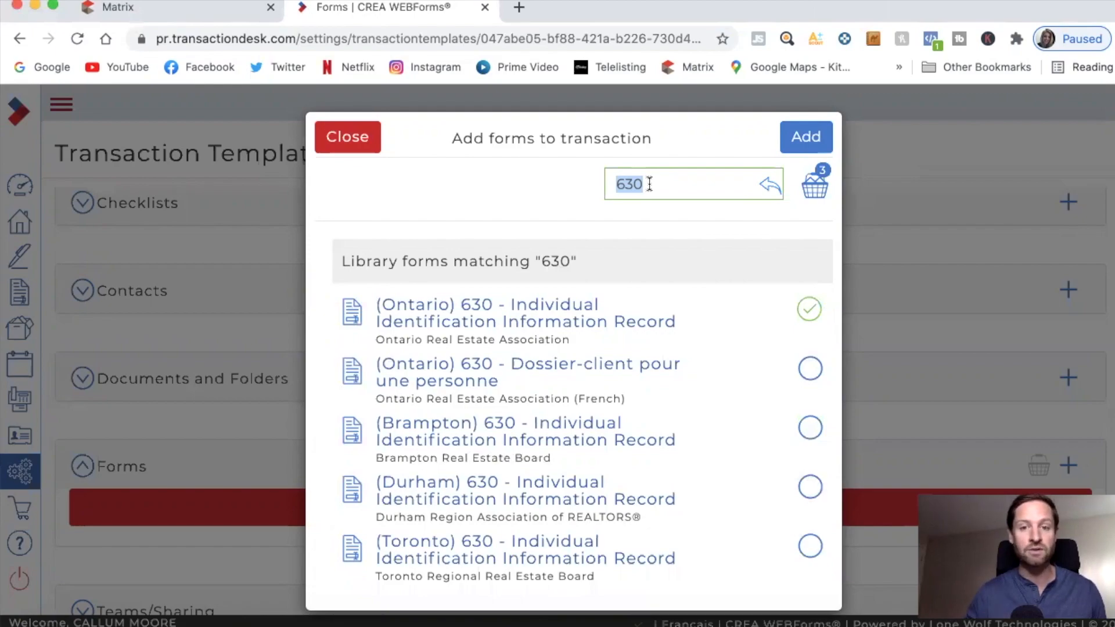
type("290")
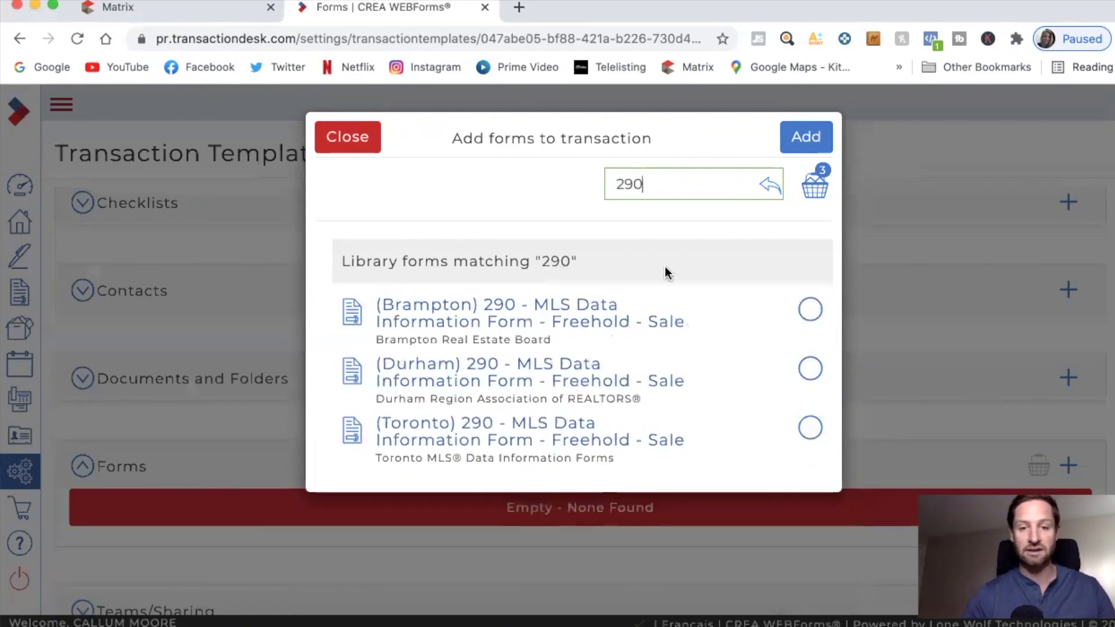
left_click(810, 427)
double_click(646, 182)
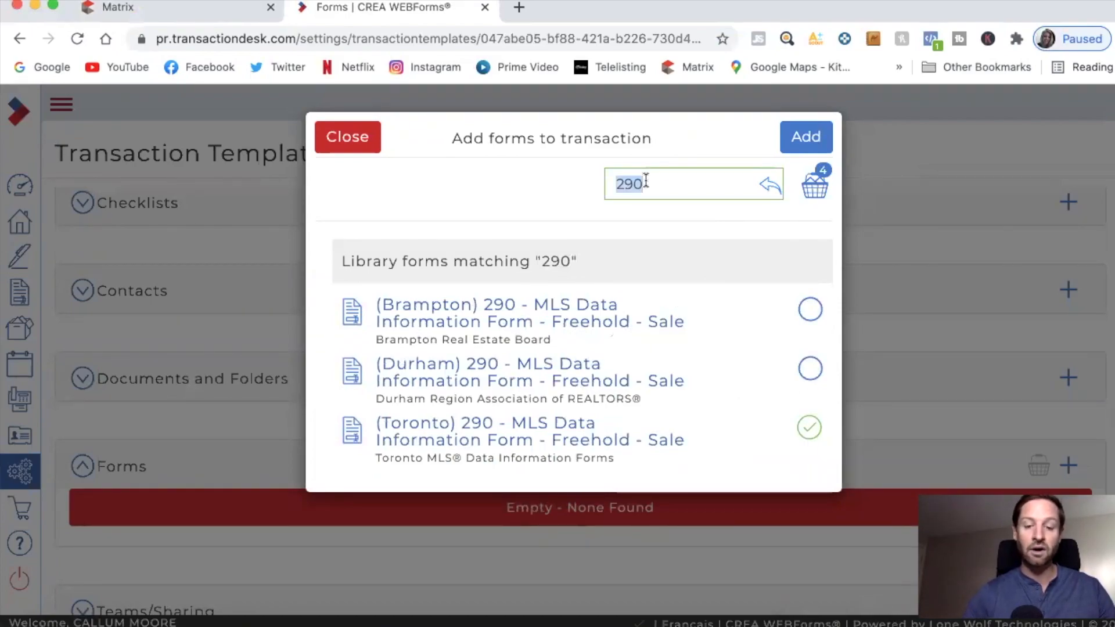
type("96")
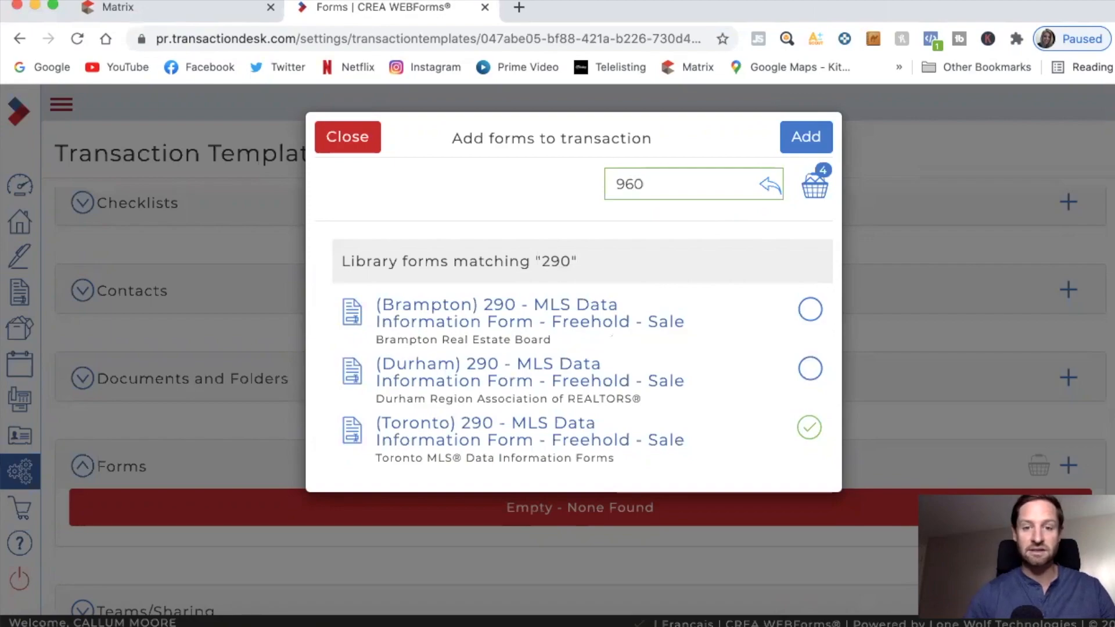
left_click(808, 311)
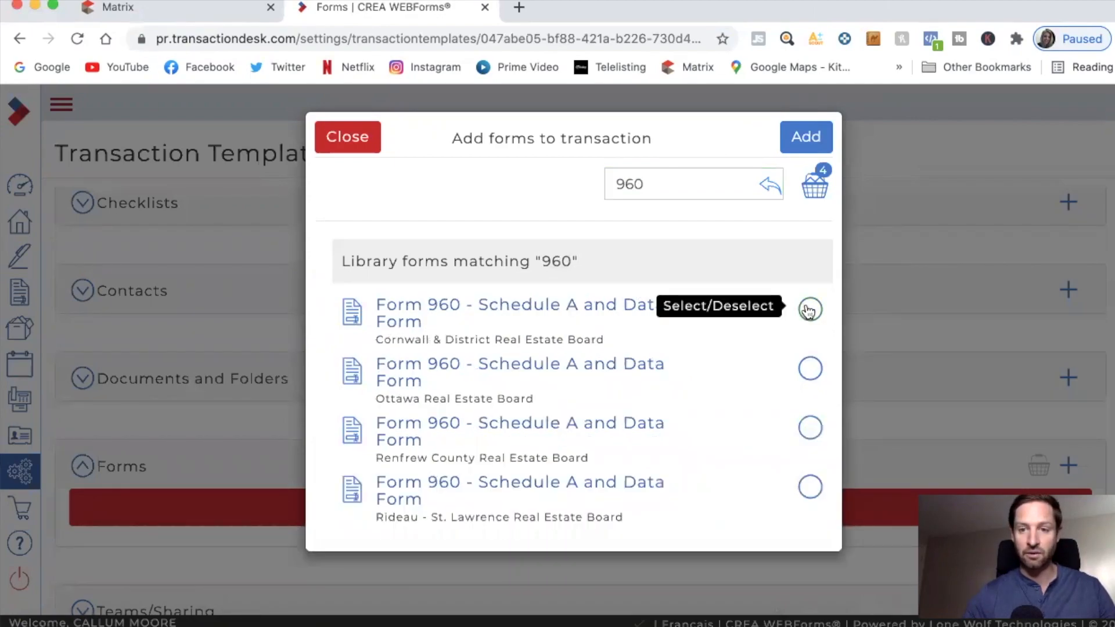
Search the library for "residential data inpu" and select the Residential Data Input Form of the Windsor-Essex County Association of REALTORS.
left_click(656, 184)
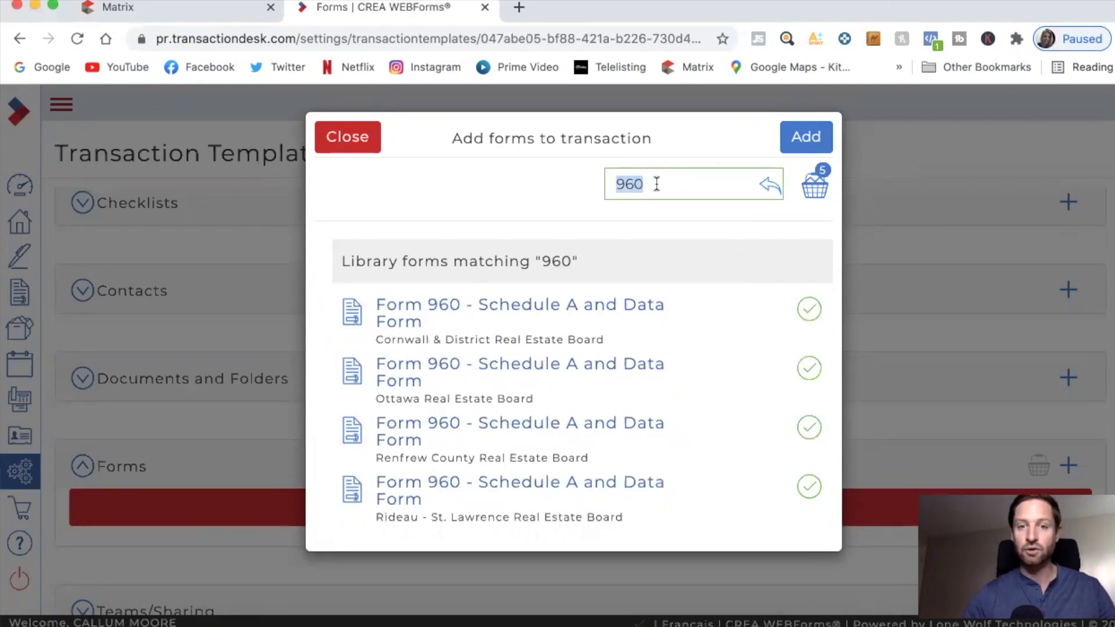
type("re")
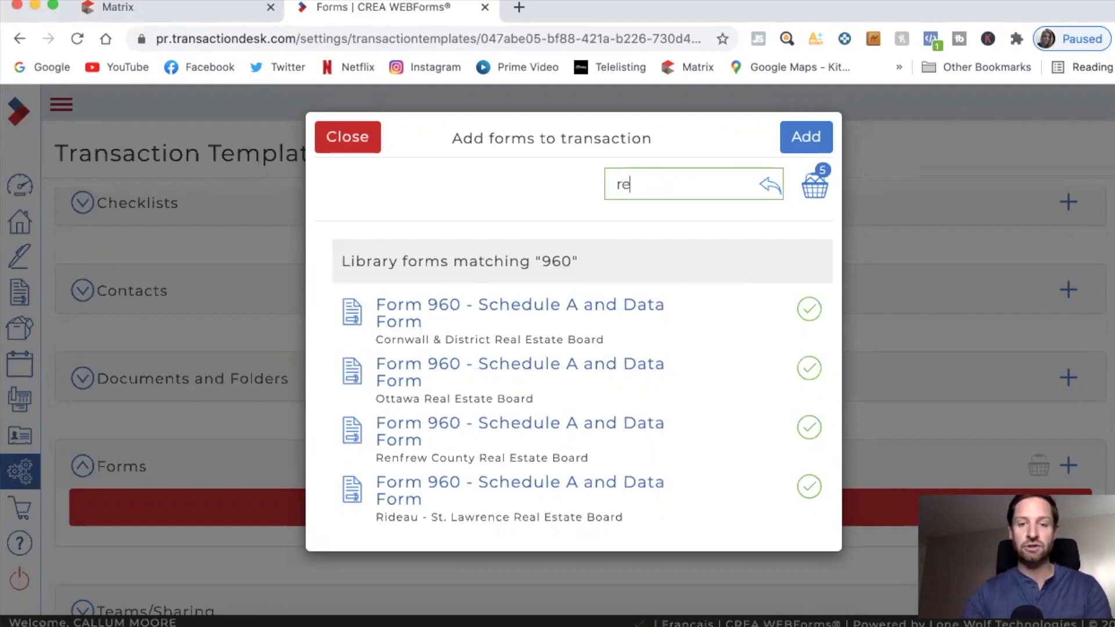
type("sidential data she")
key("BackSpace")
key("BackSpace")
key("BackSpace")
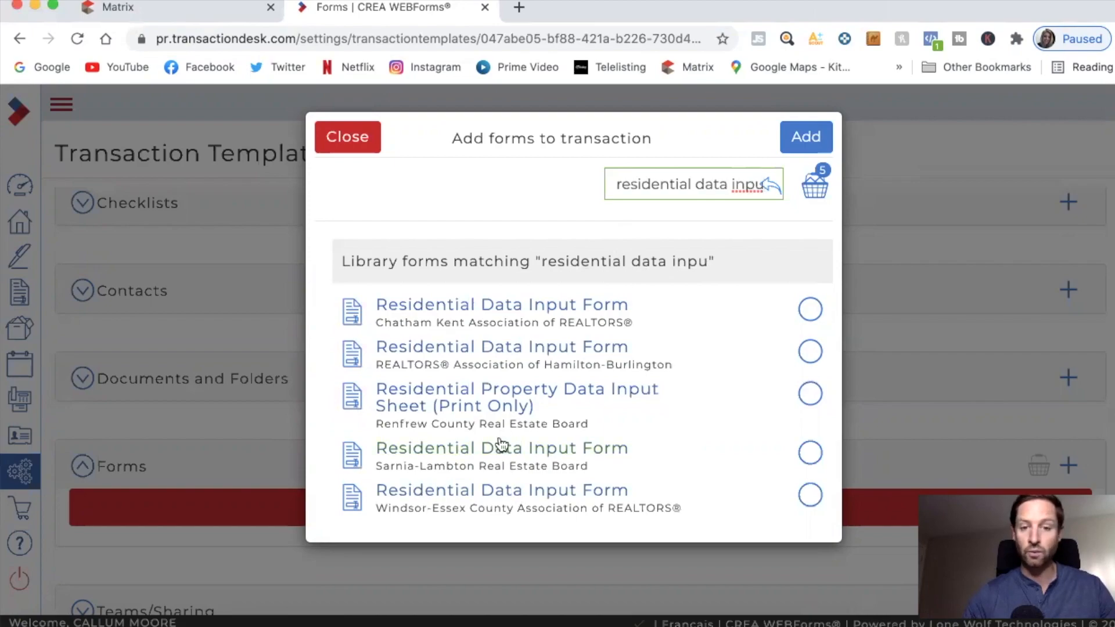
left_click(807, 496)
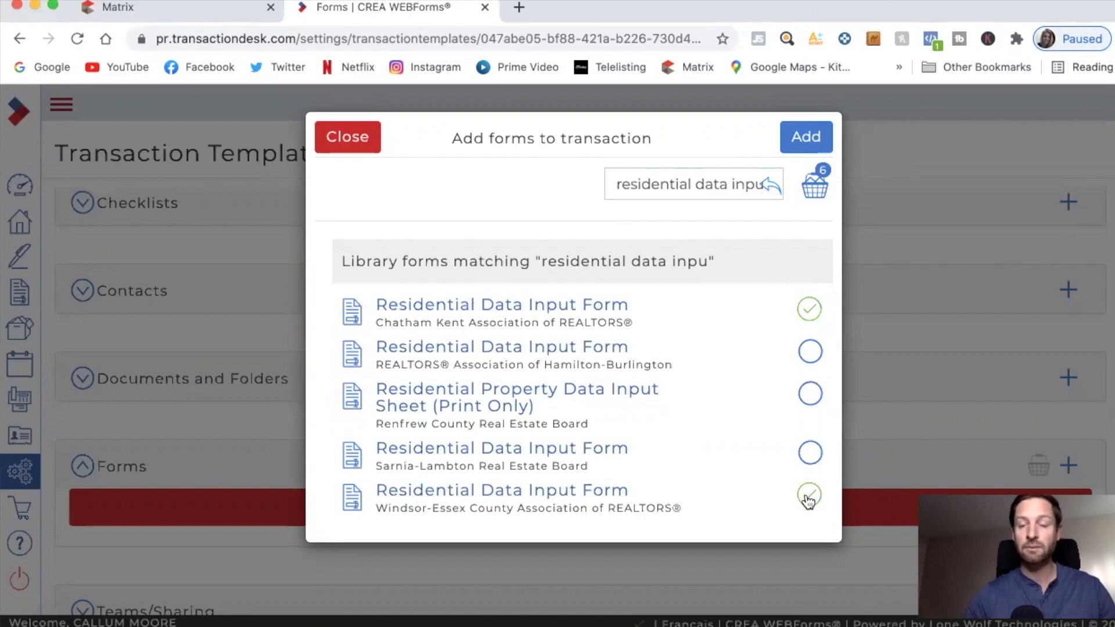
Find and select the English Ontario forms 244 - Seller's Direction Re: Property/Offers and 240 - Amendment to Listing Agreement.
triple_click(685, 184)
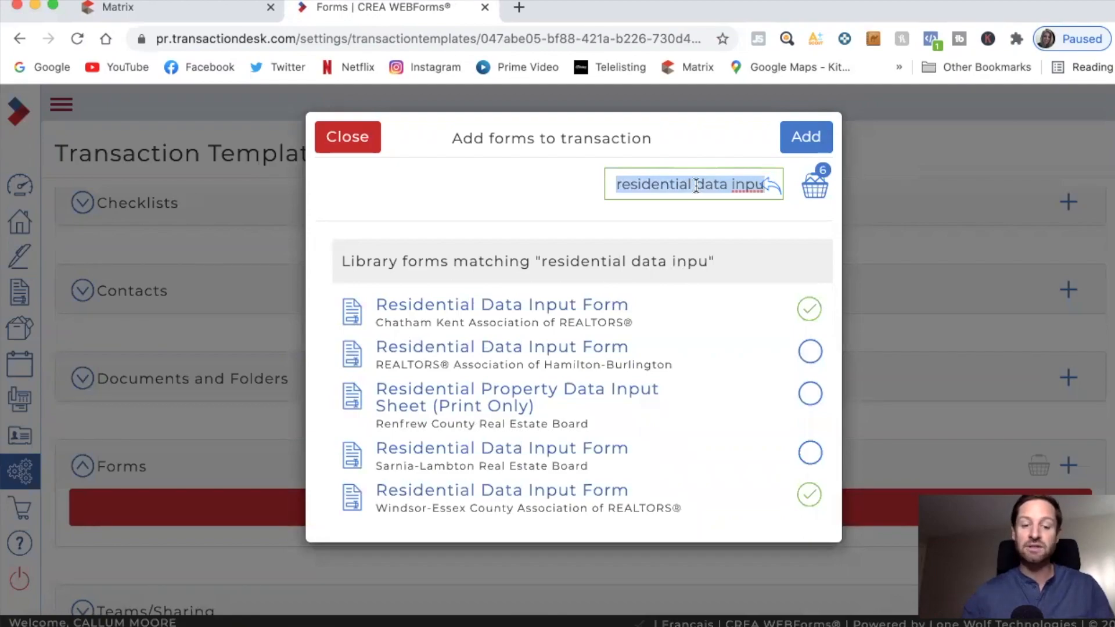
type("244")
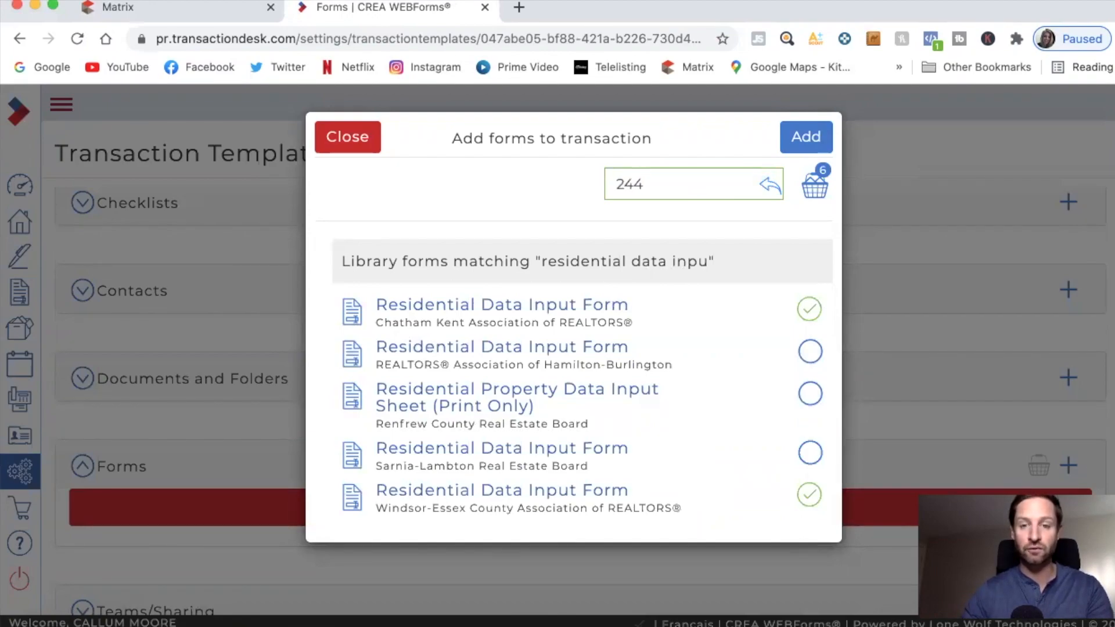
left_click(810, 309)
double_click(660, 182)
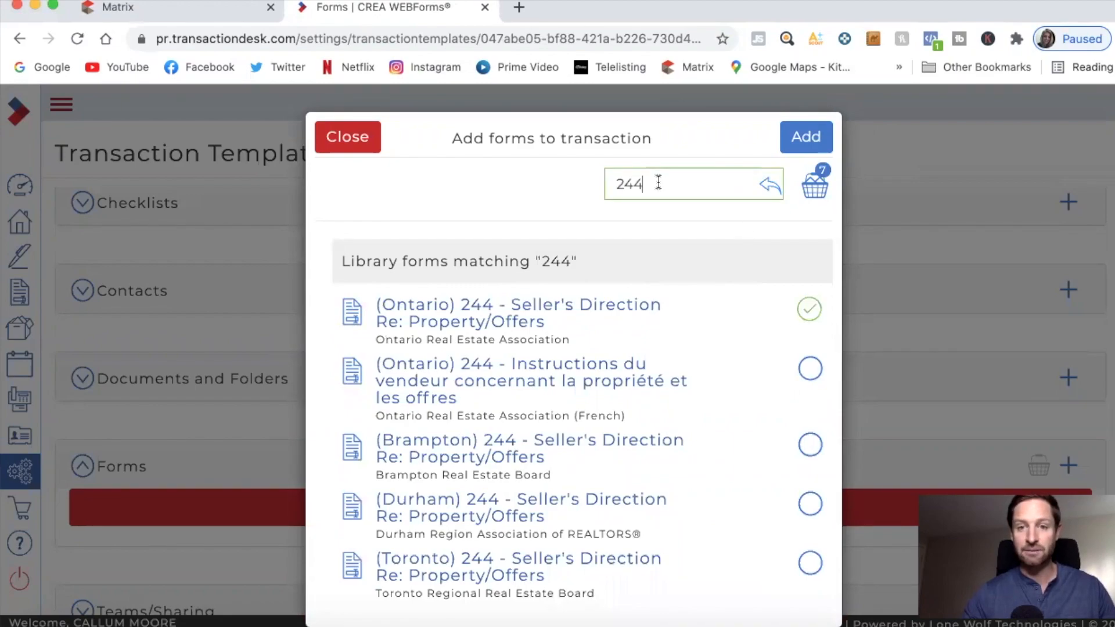
type("2")
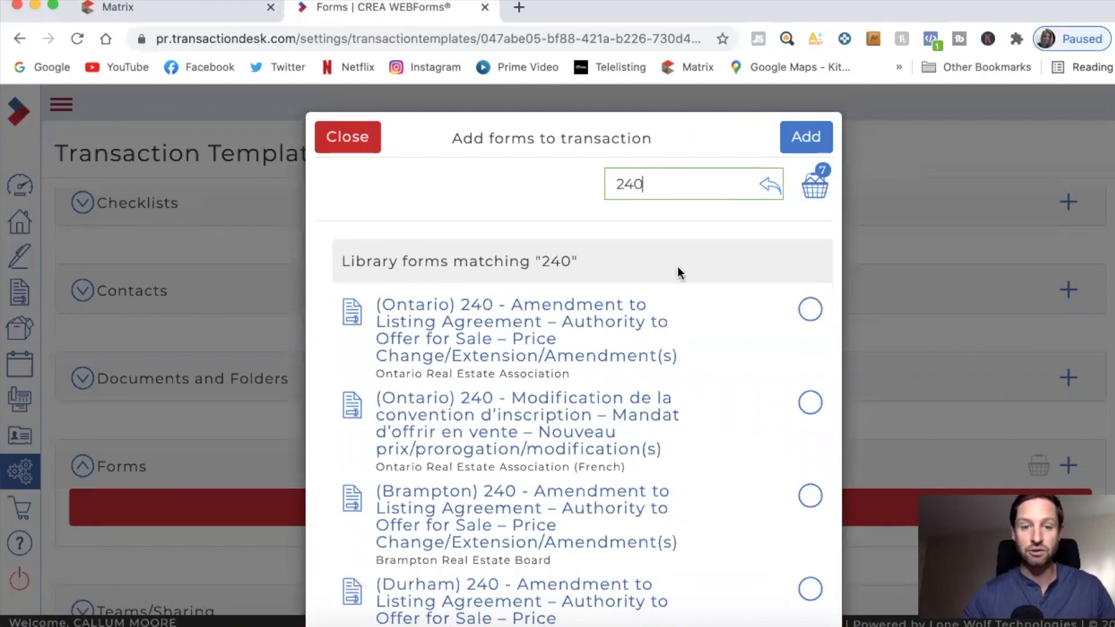
left_click(809, 310)
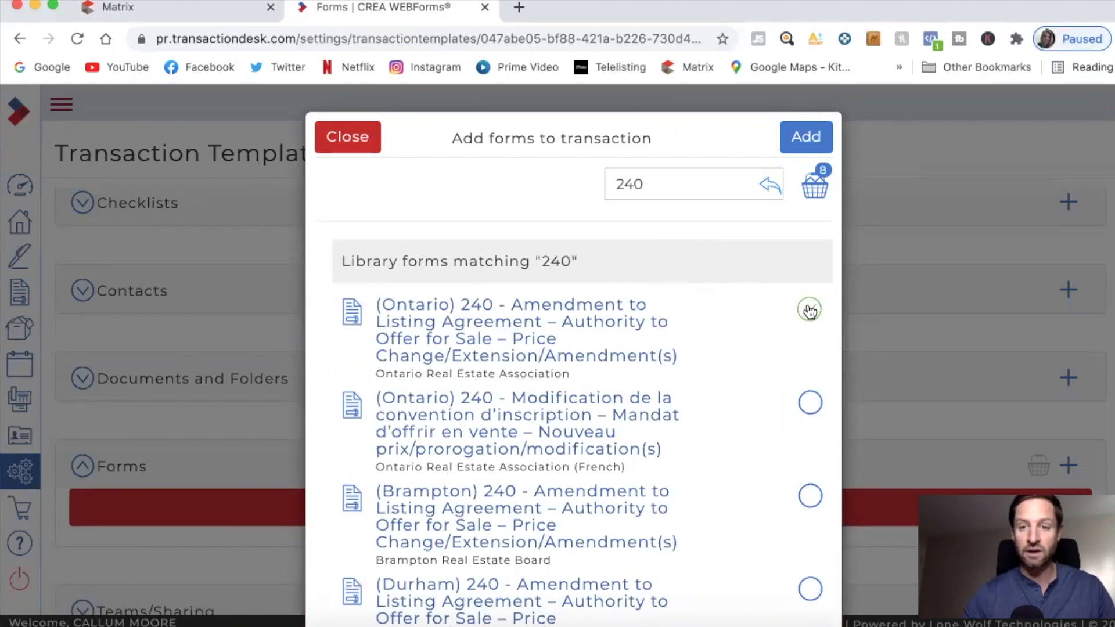
Find and select the English Ontario form 161 - Registrant's Disclosure of Interest – Disposition of Property, and add all selected forms to the template.
left_click(654, 187)
type("161")
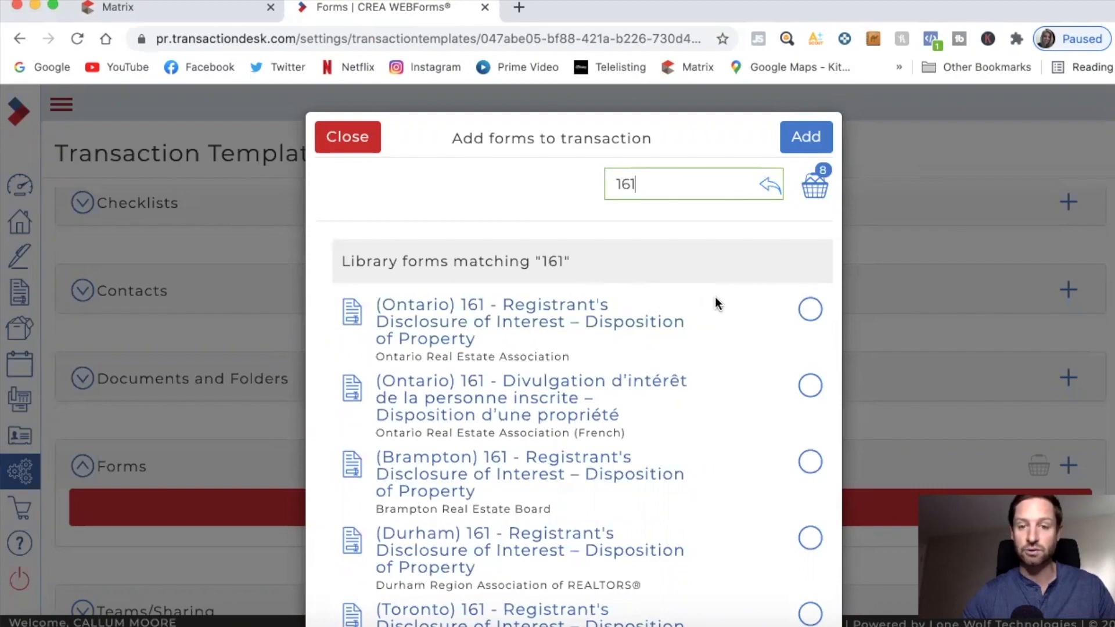
left_click(809, 309)
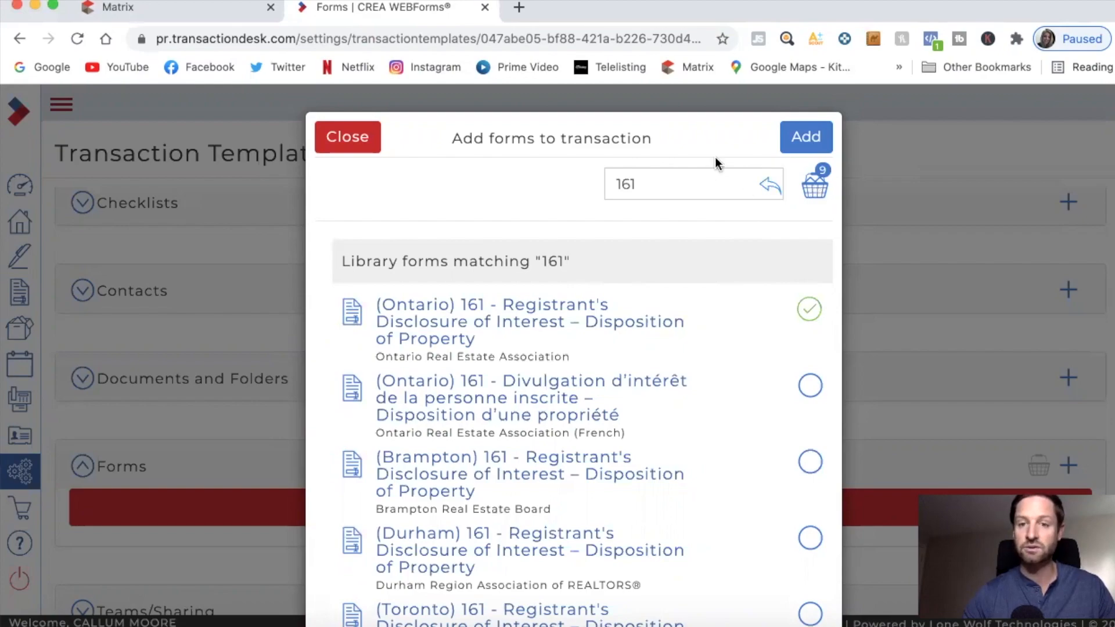
left_click(795, 140)
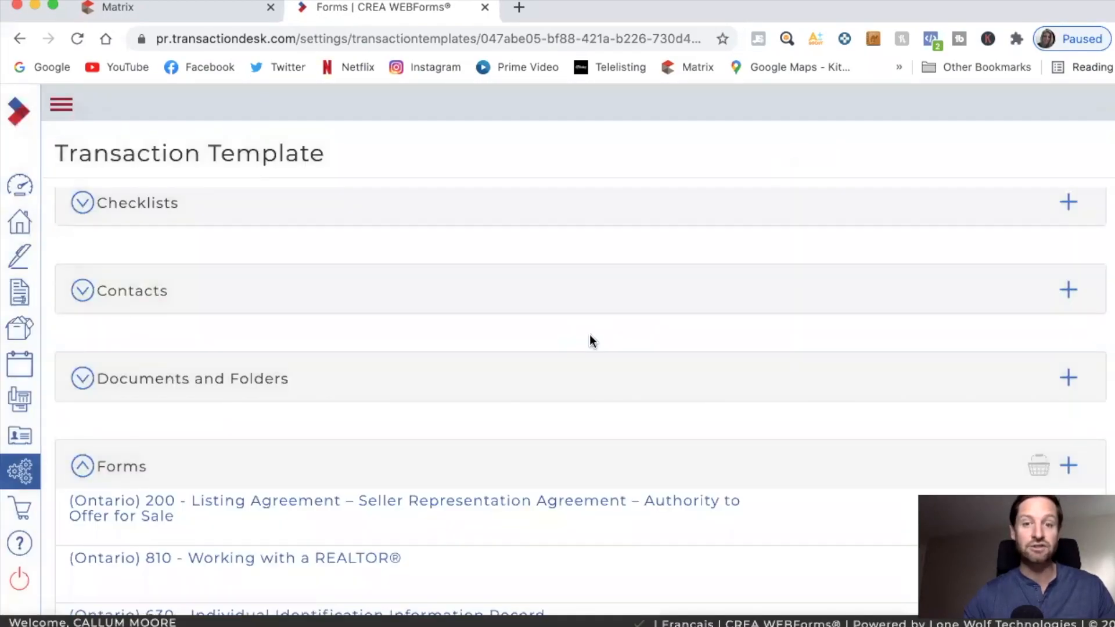
scroll(590, 336, "down", 4)
scroll(177, 236, "up", 5)
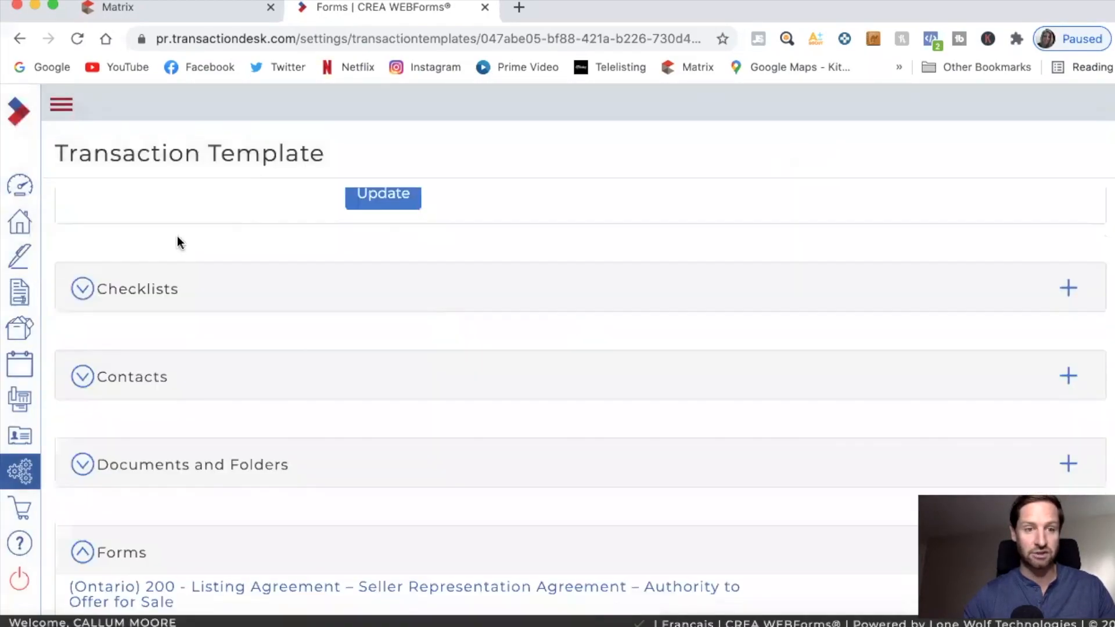
From the Member Dashboard, start a new transaction named with the client's name and property address, and open its template choices.
left_click(20, 188)
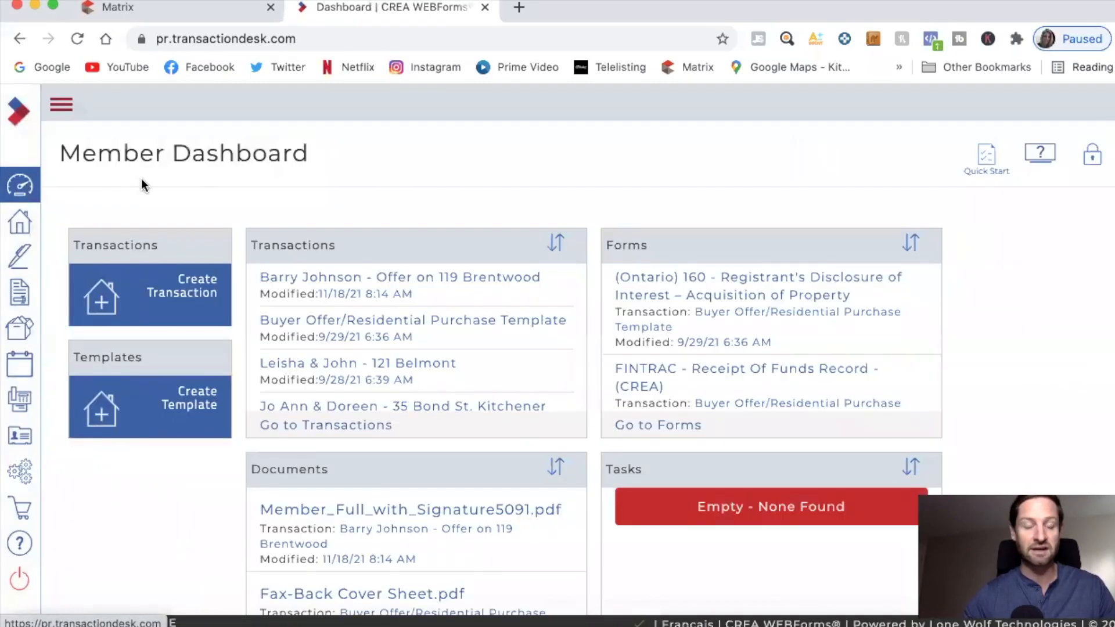
left_click(199, 286)
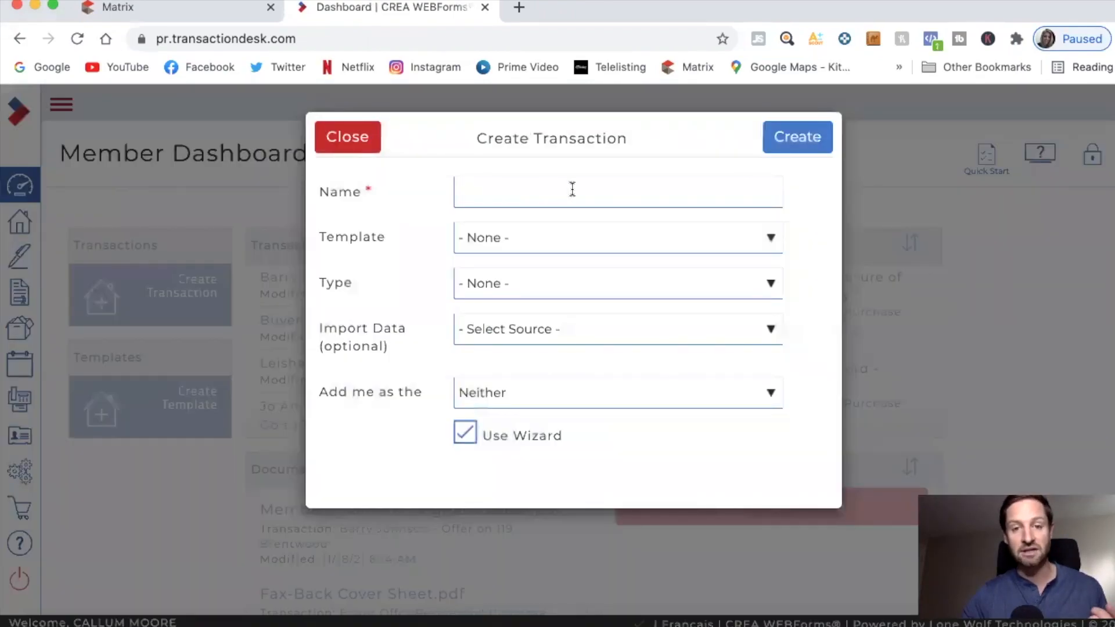
left_click(569, 187)
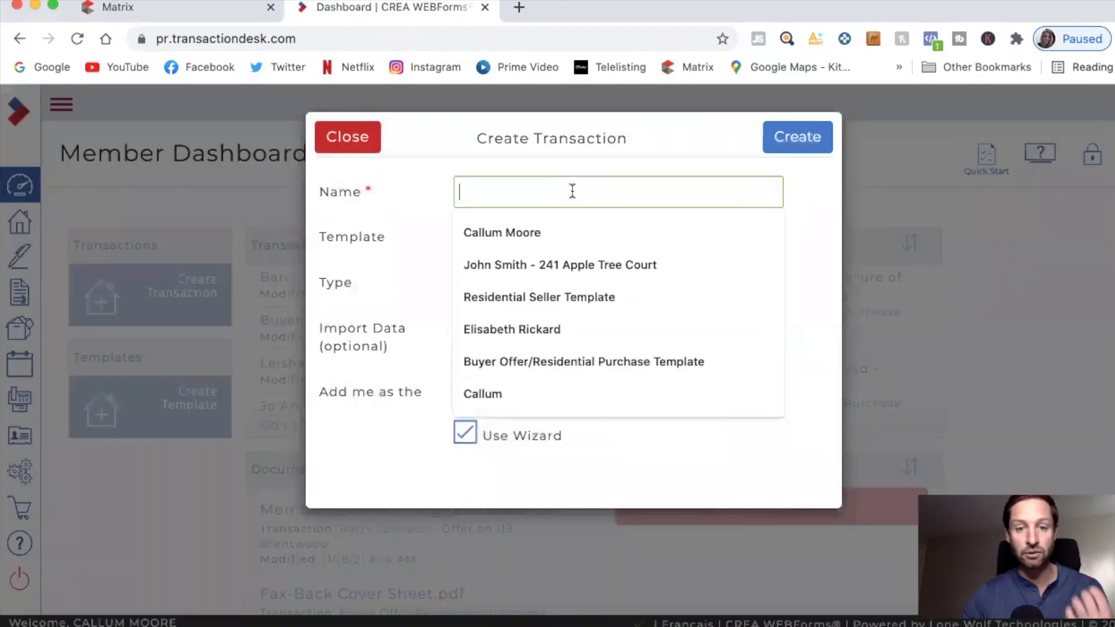
left_click(564, 256)
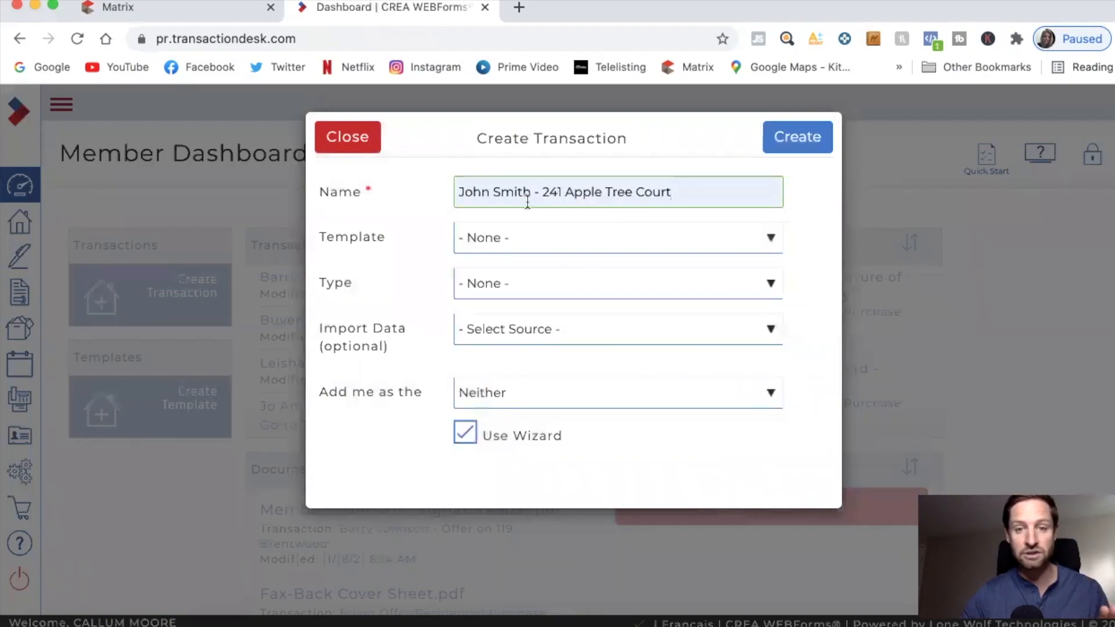
left_click(740, 239)
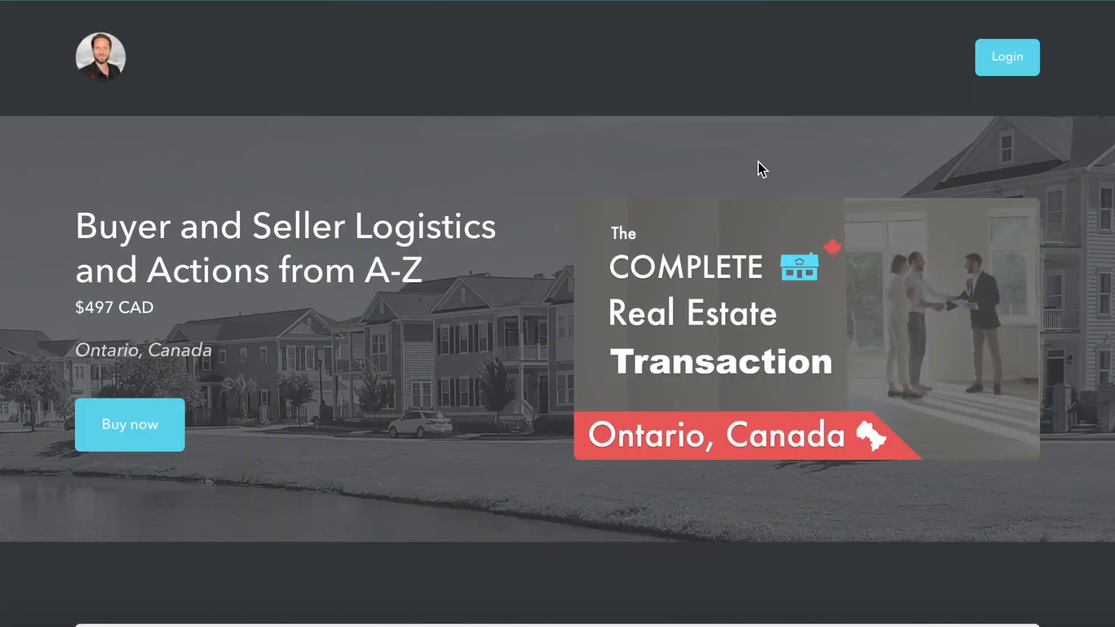
Examine the course page's buyer and seller action lists and seller lesson durations, and the description of the BUYER templates video.
scroll(560, 323, "down", 8)
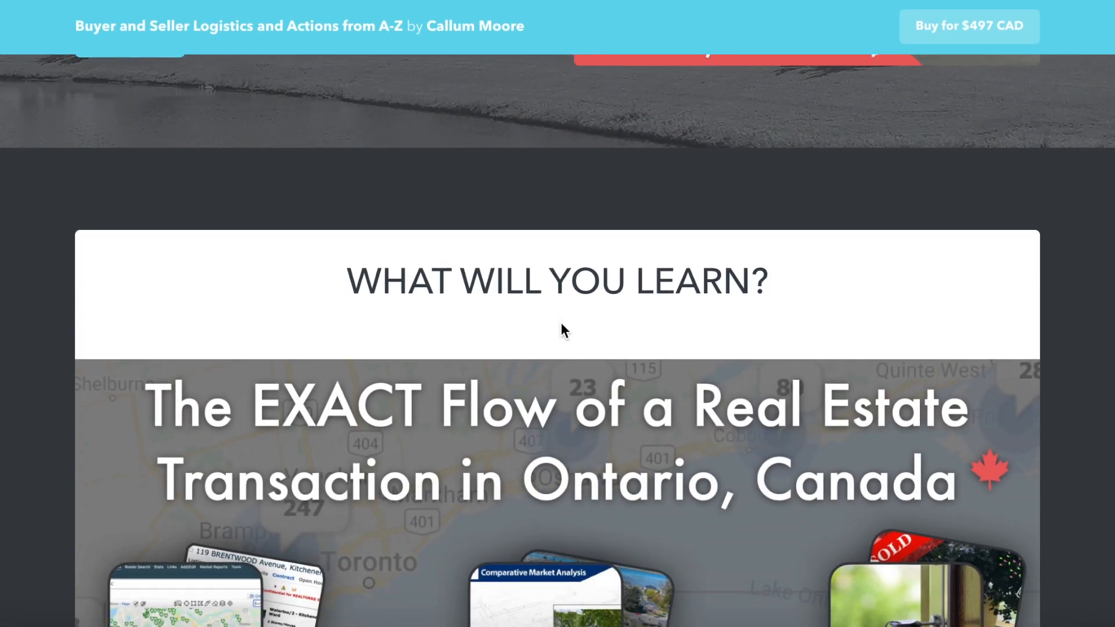
scroll(561, 325, "down", 3)
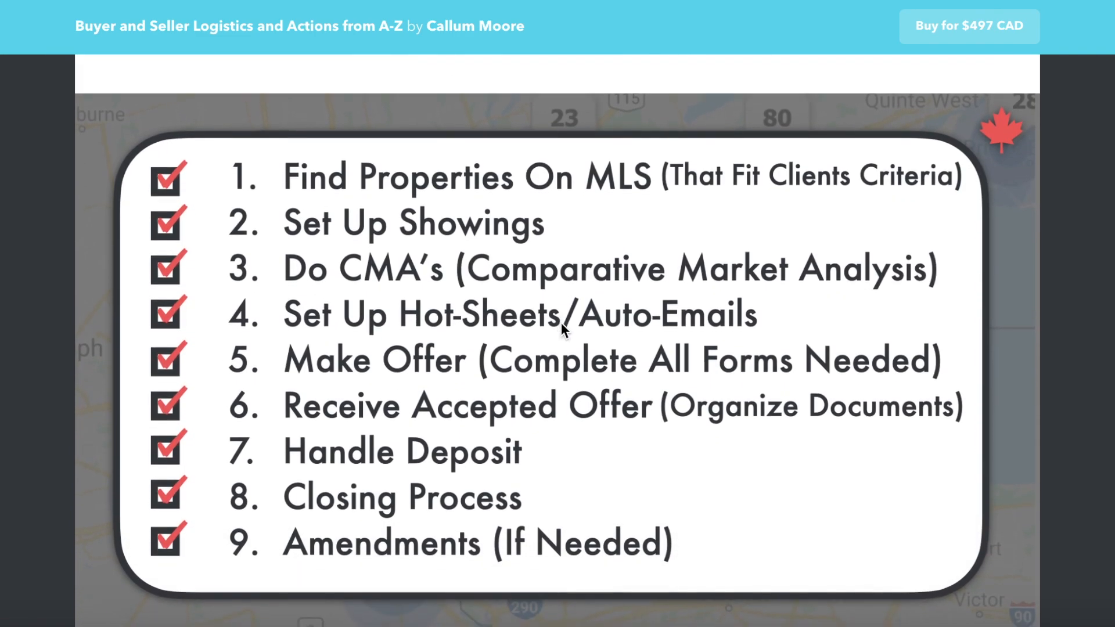
scroll(561, 322, "down", 12)
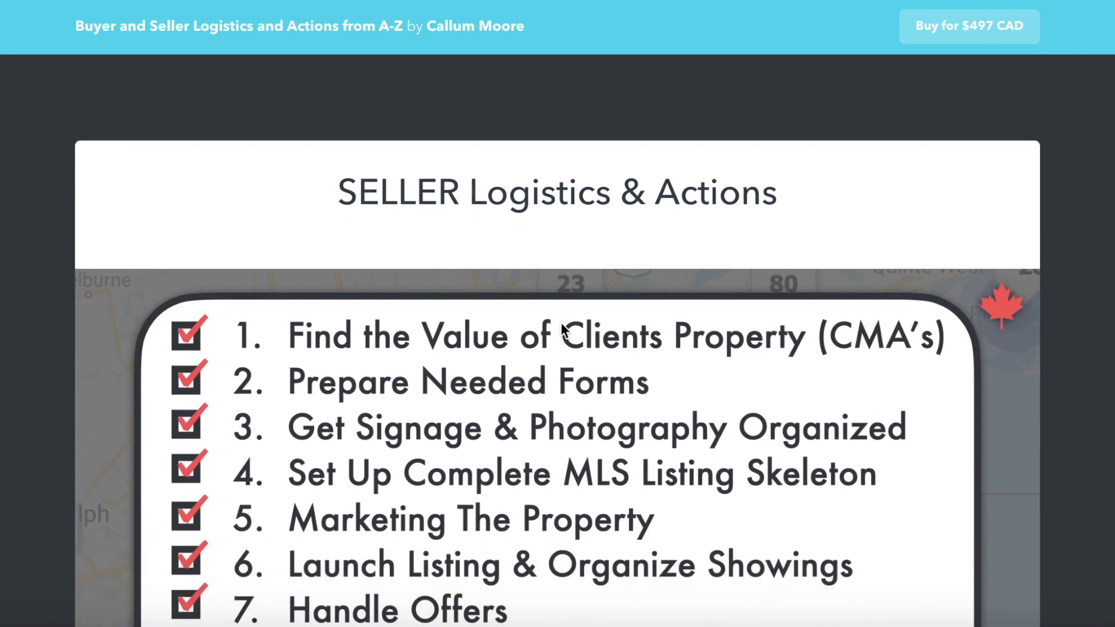
scroll(560, 325, "down", 10)
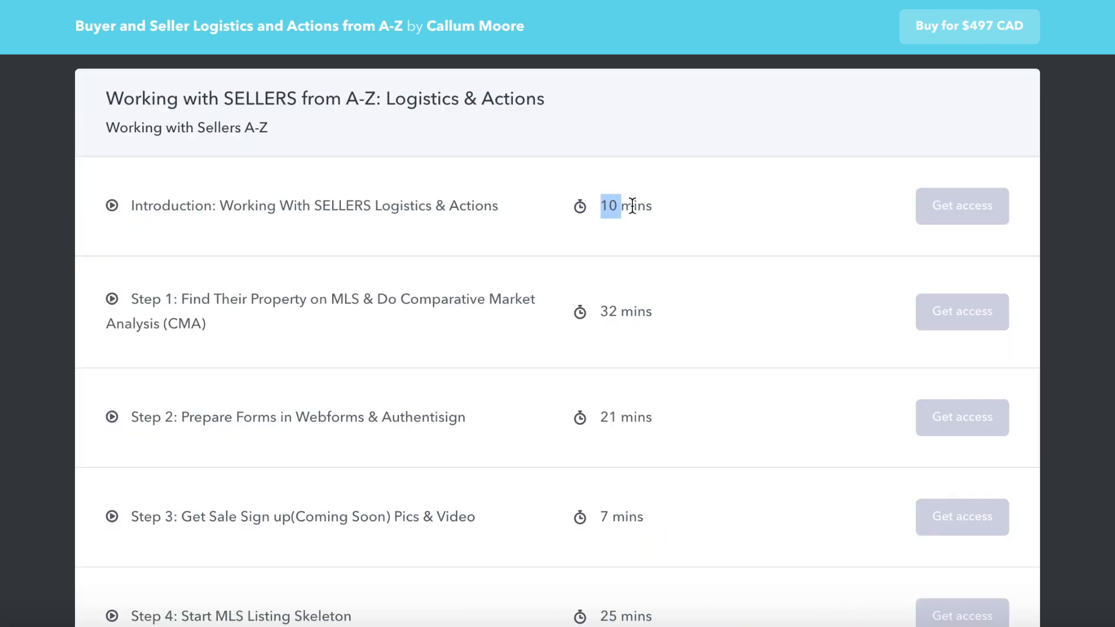
scroll(630, 235, "down", 1)
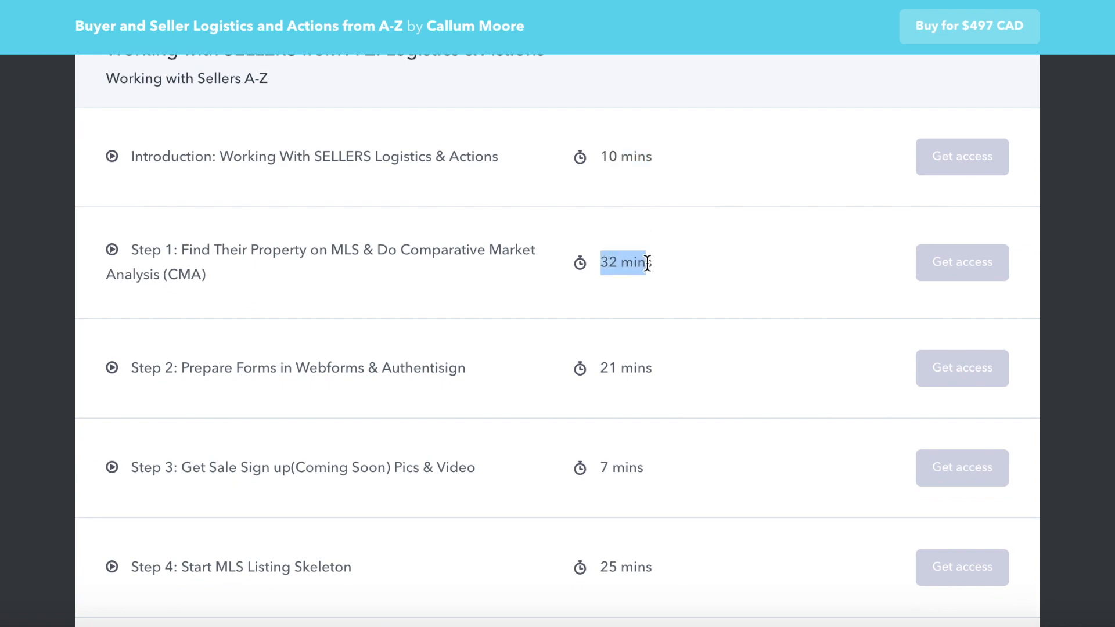
scroll(651, 265, "down", 2)
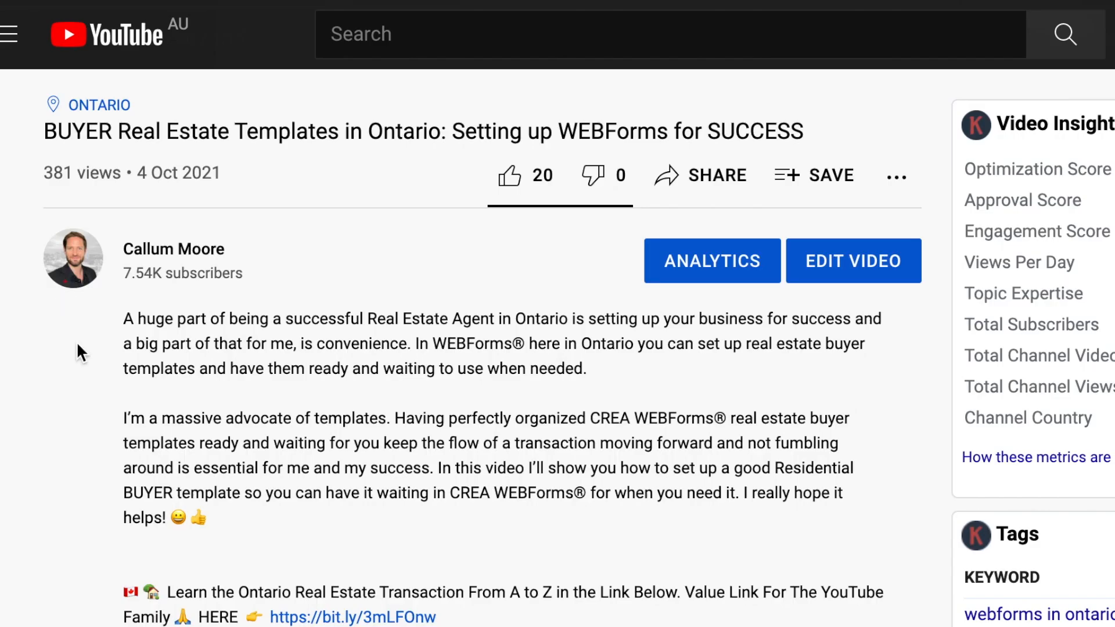
scroll(80, 353, "down", 4)
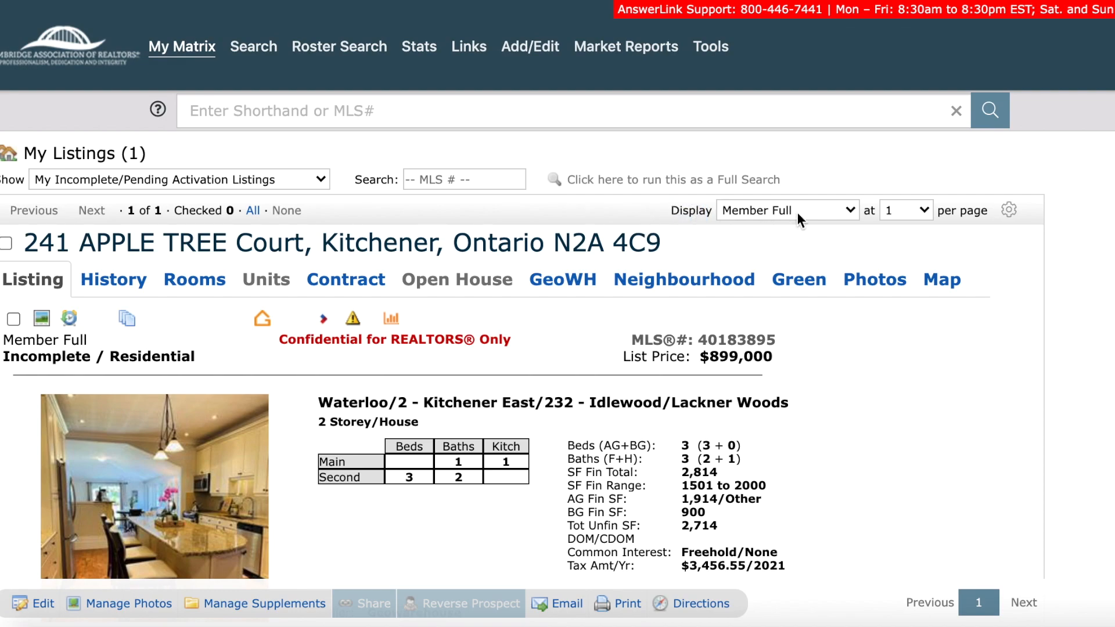
In Matrix, display the incomplete residential listing as Member Full with Signature and review it down to the signature lines.
left_click(849, 220)
left_click(841, 227)
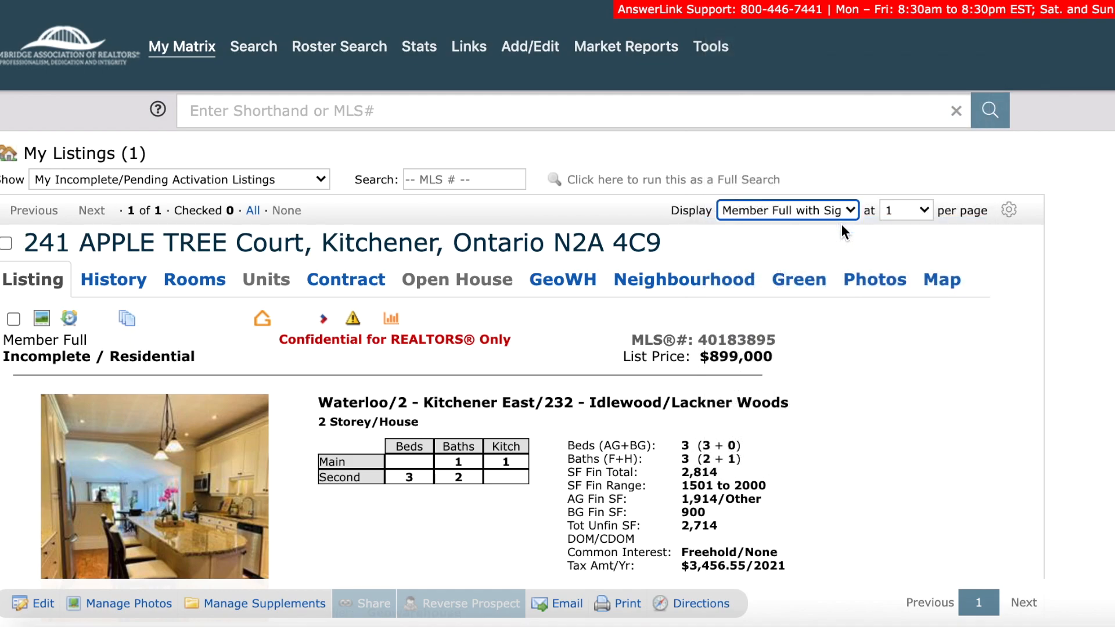
scroll(820, 309, "down", 4)
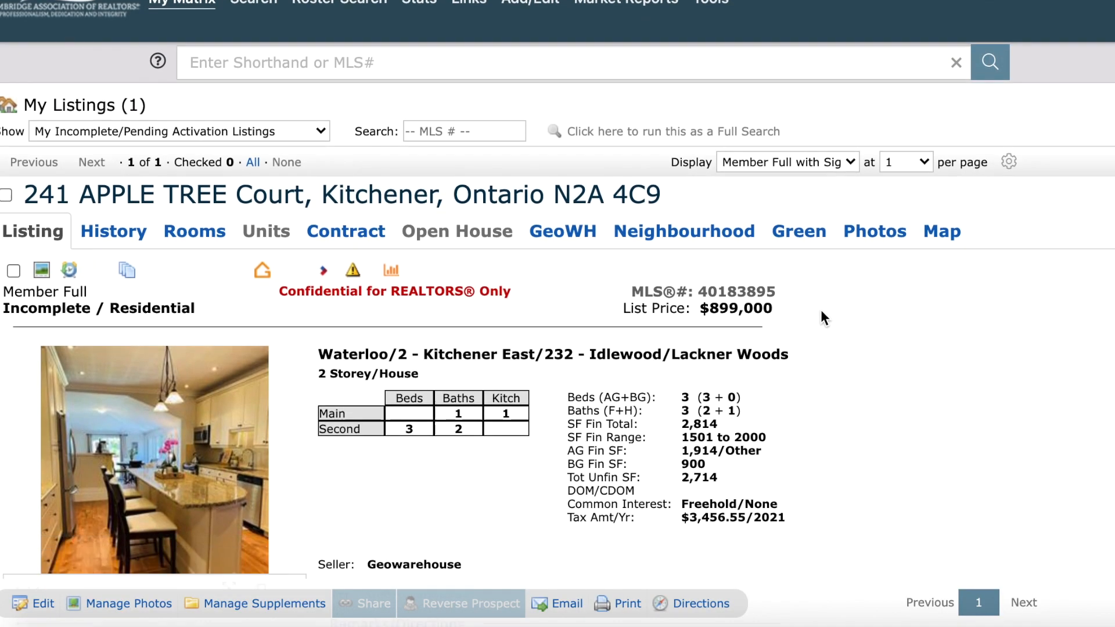
scroll(820, 312, "down", 18)
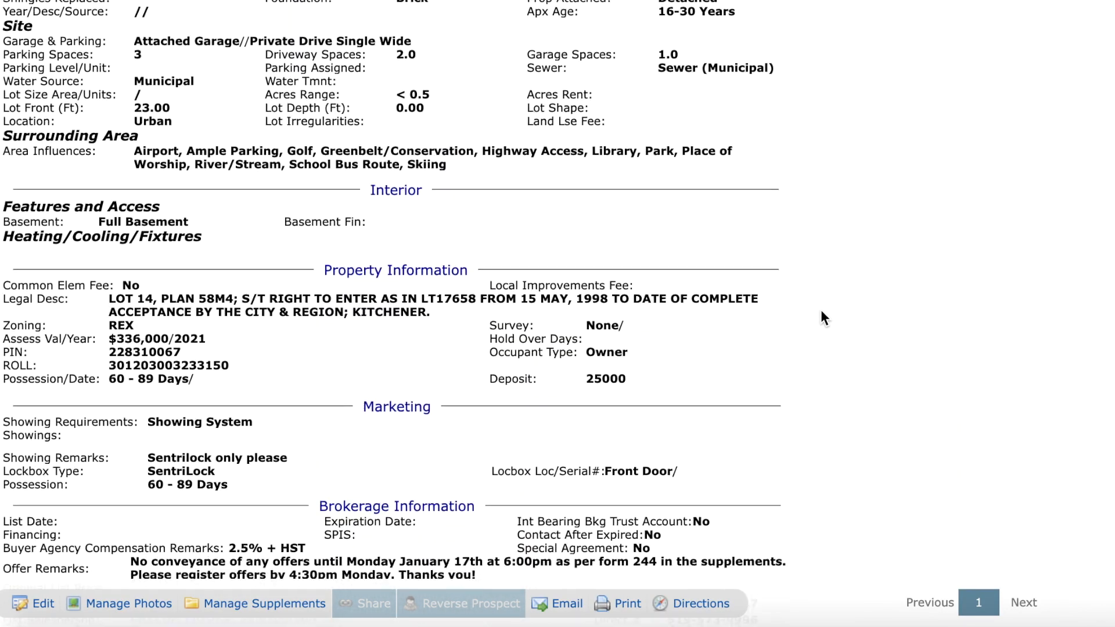
scroll(821, 310, "down", 5)
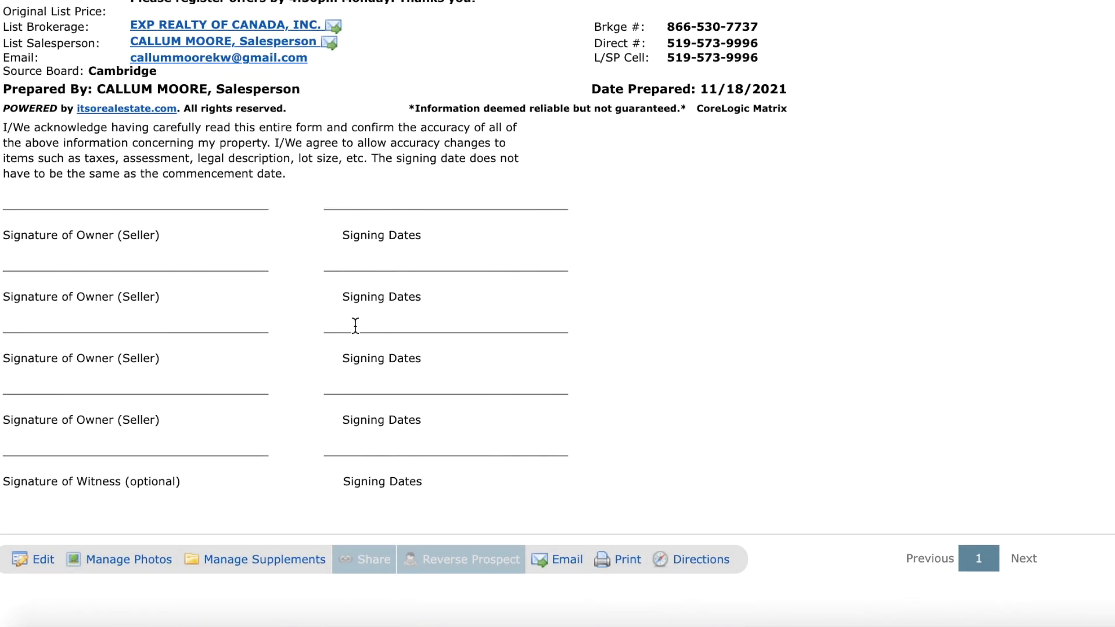
Print the listing to PDF in the Member Full with Signature format, and upload the PDF to the transaction's documents in CREA WEBForms.
left_click(628, 563)
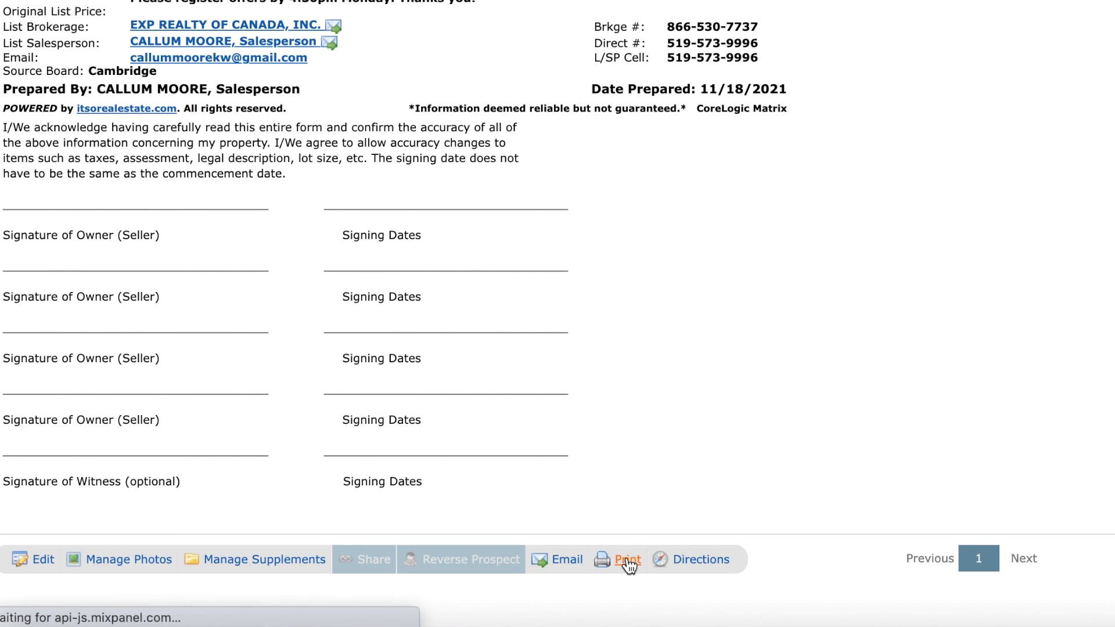
scroll(610, 433, "down", 3)
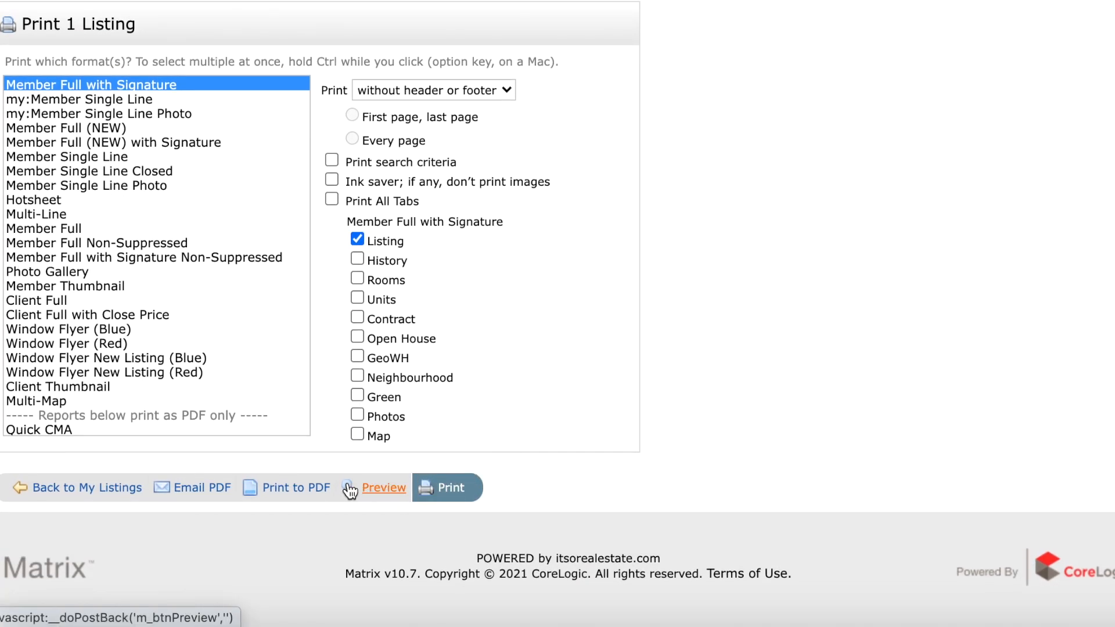
left_click(306, 491)
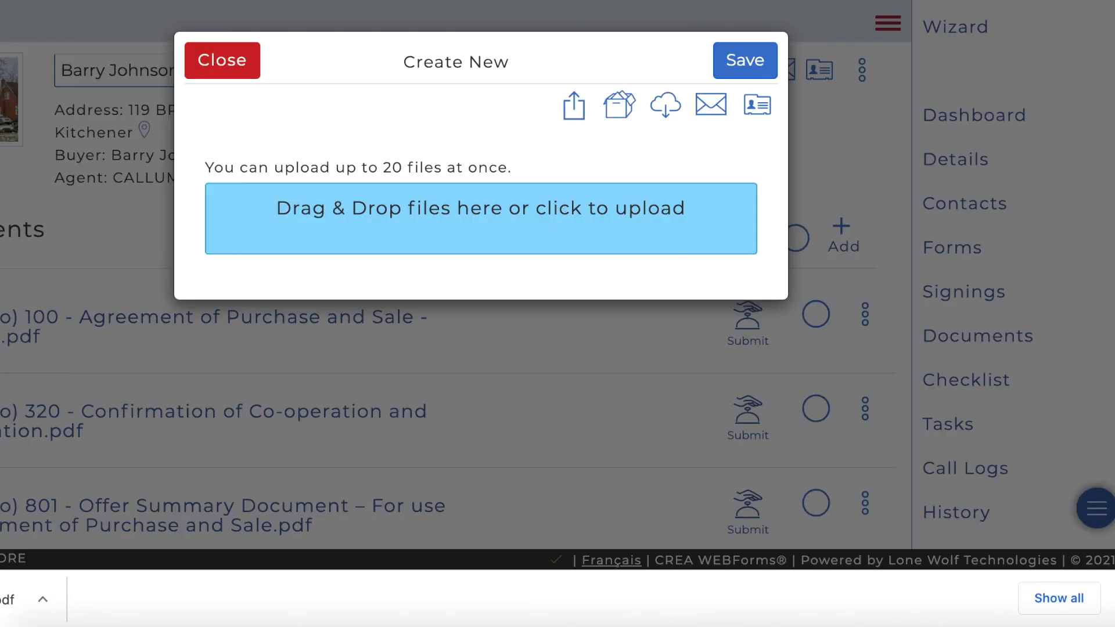
left_click_drag(1013, 209, 660, 210)
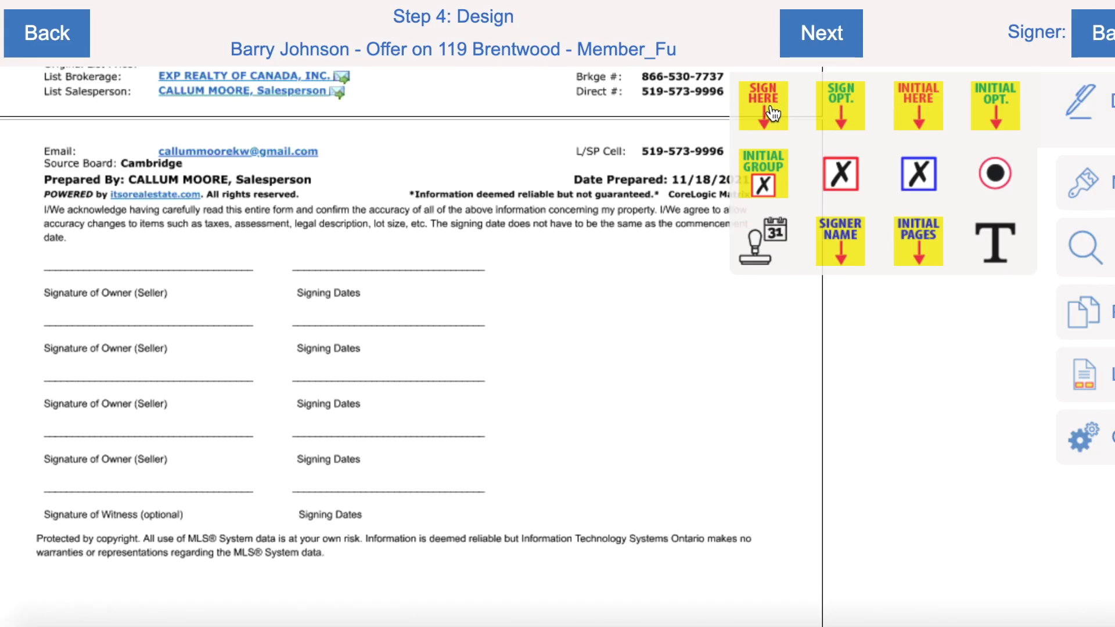
Place a Sign Here block on the first Signature of Owner (Seller) line and add a date stamp on the adjacent Signing Dates line.
left_click(772, 112)
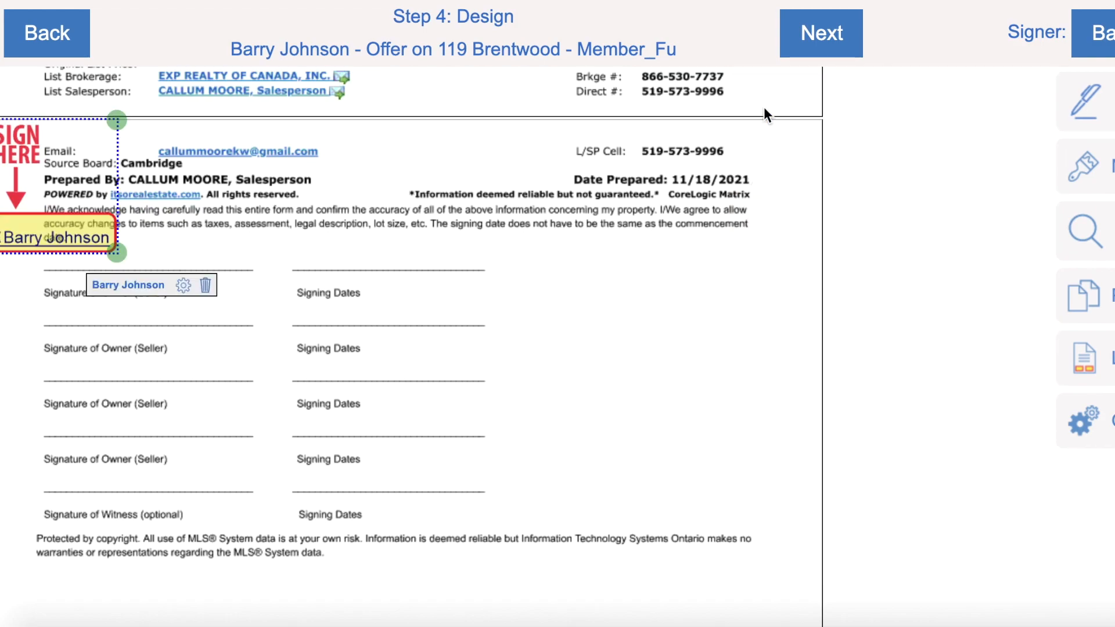
left_click_drag(93, 232, 149, 252)
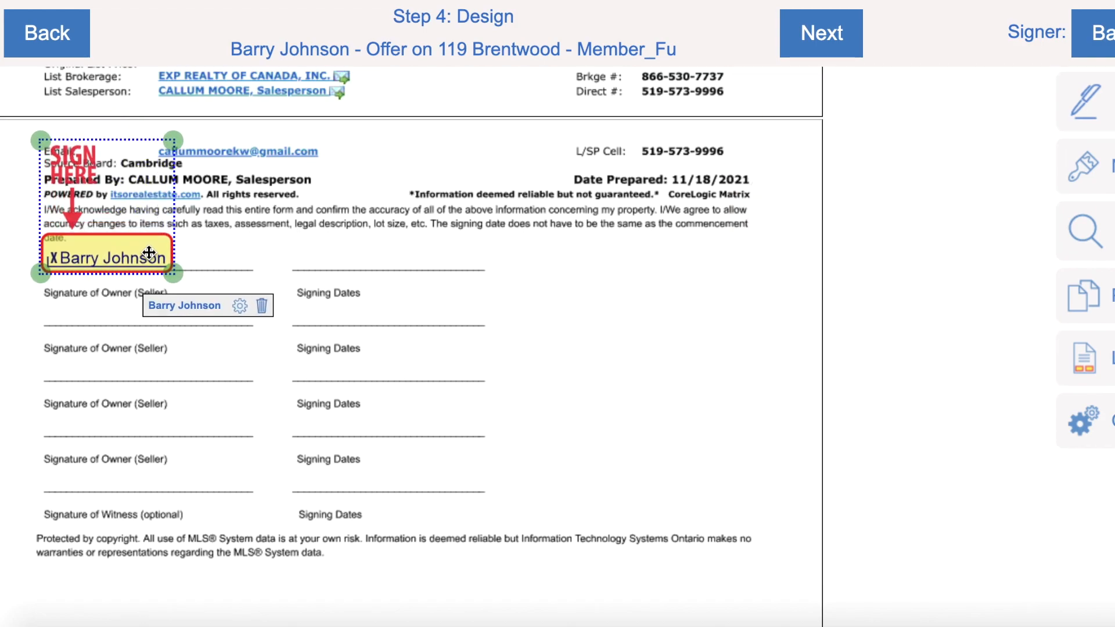
left_click(239, 307)
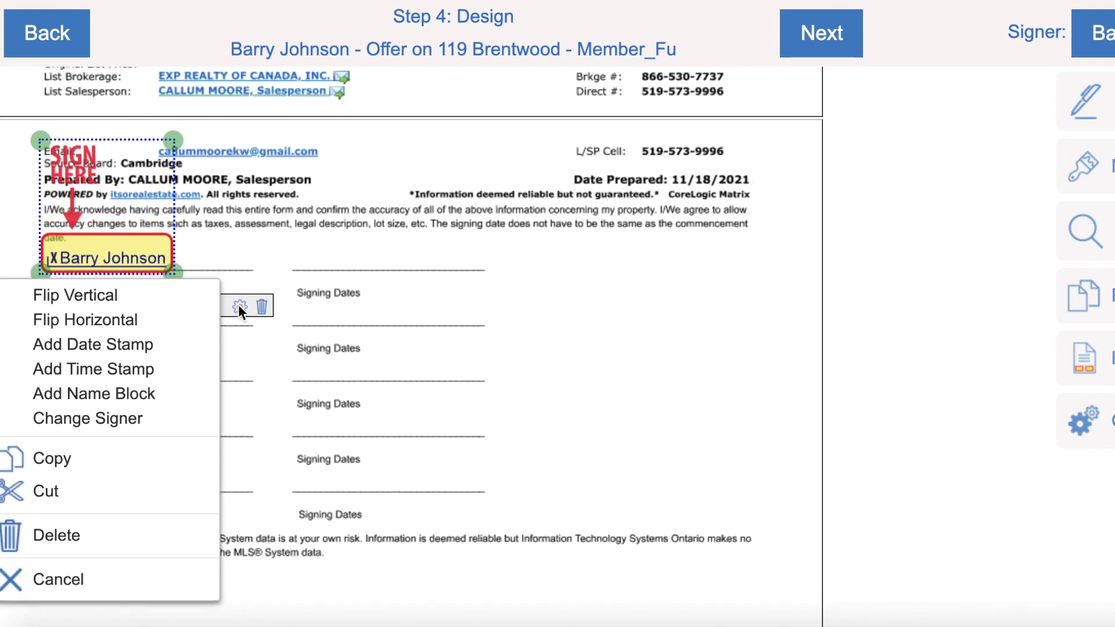
left_click(148, 345)
left_click_drag(209, 263, 318, 259)
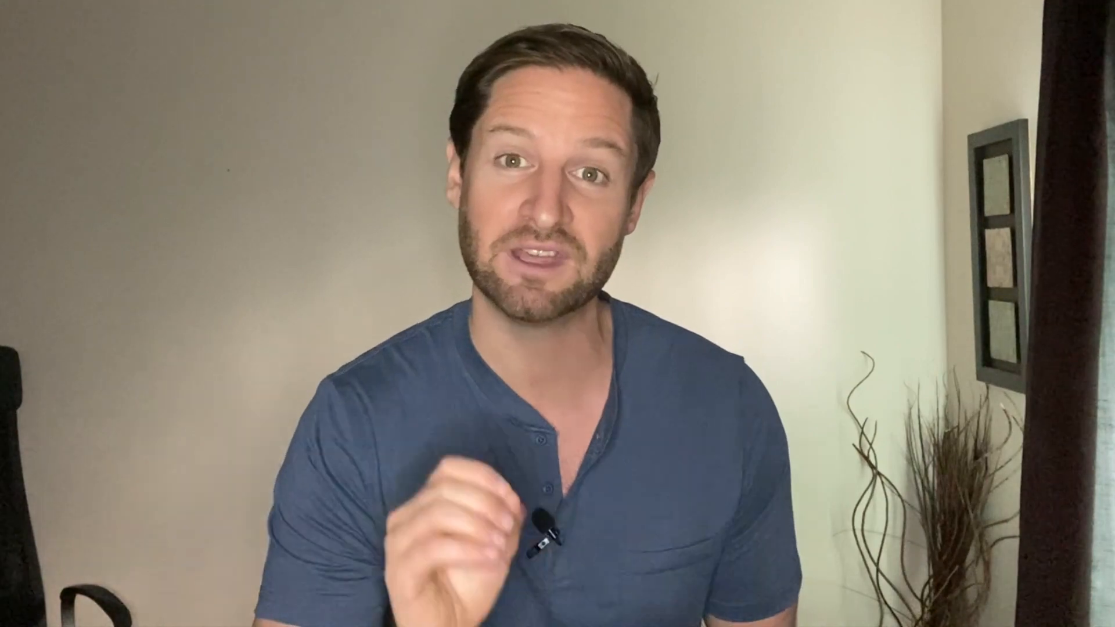